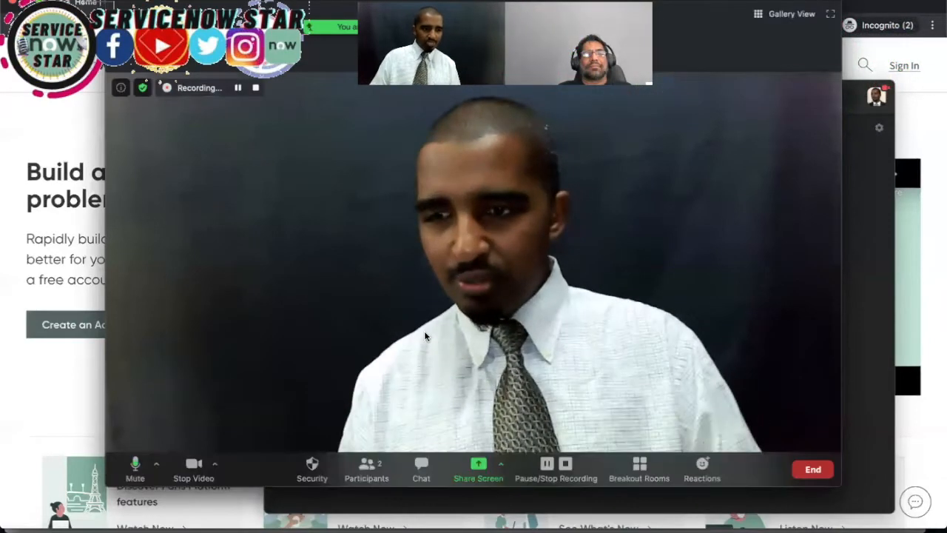
Open the ServiceNow developer site's sign-in page and paste the account email
click(77, 96)
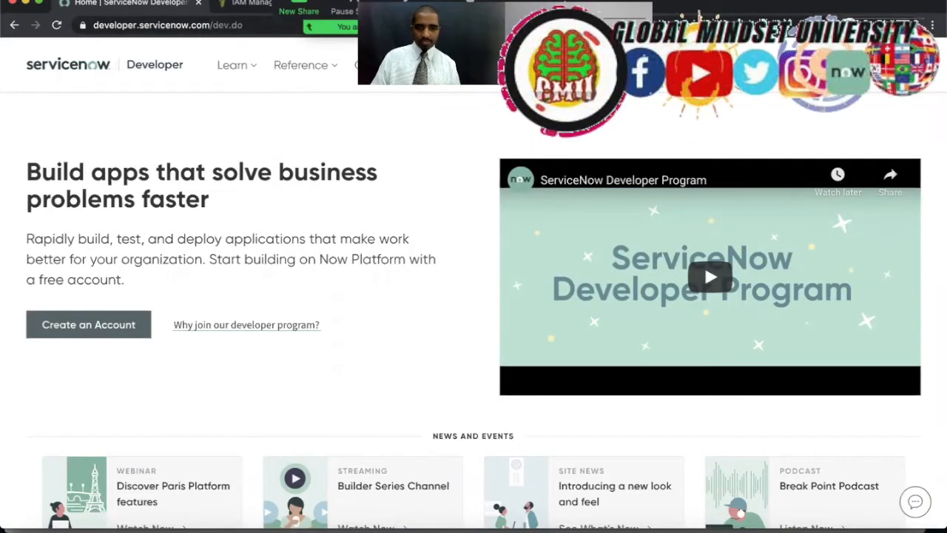
click(902, 65)
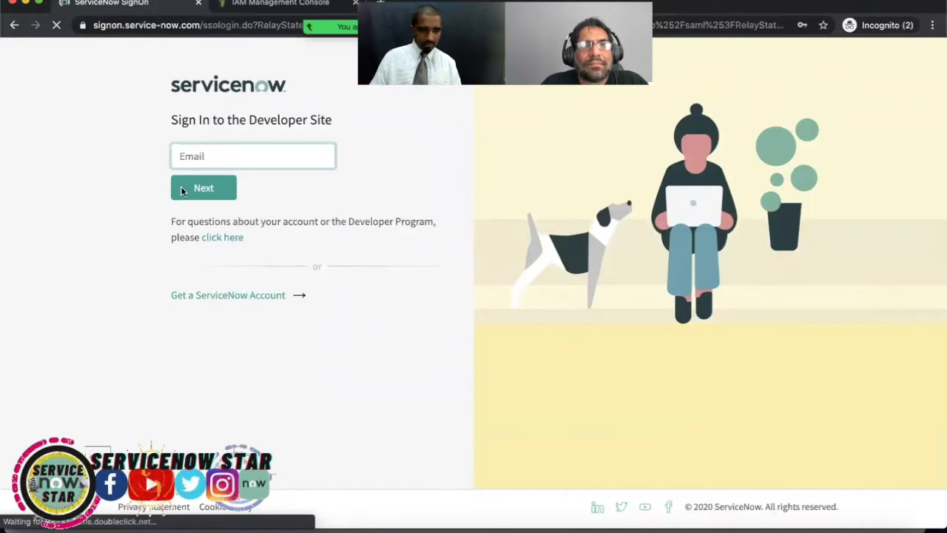
key(ctrl+v)
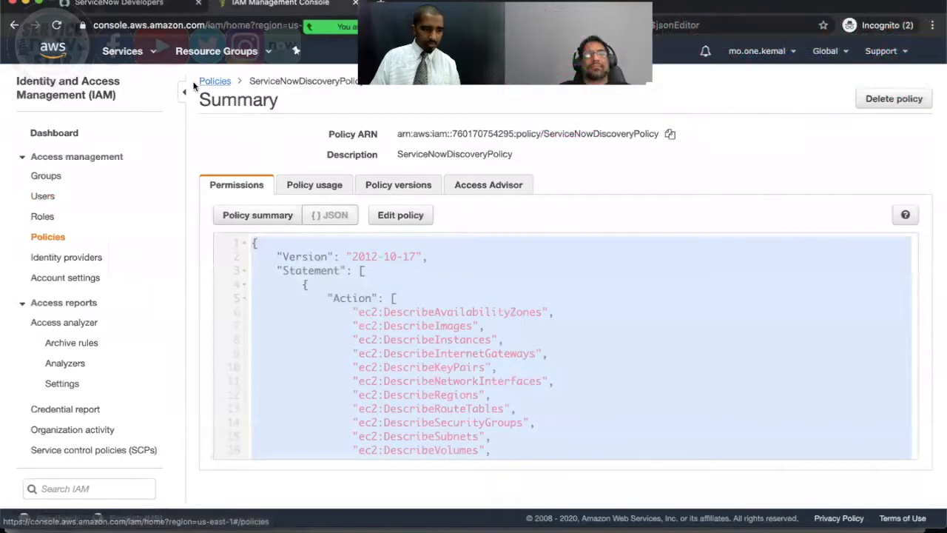
Search the AWS Management Console's services for IAM and open the IAM service
click(122, 51)
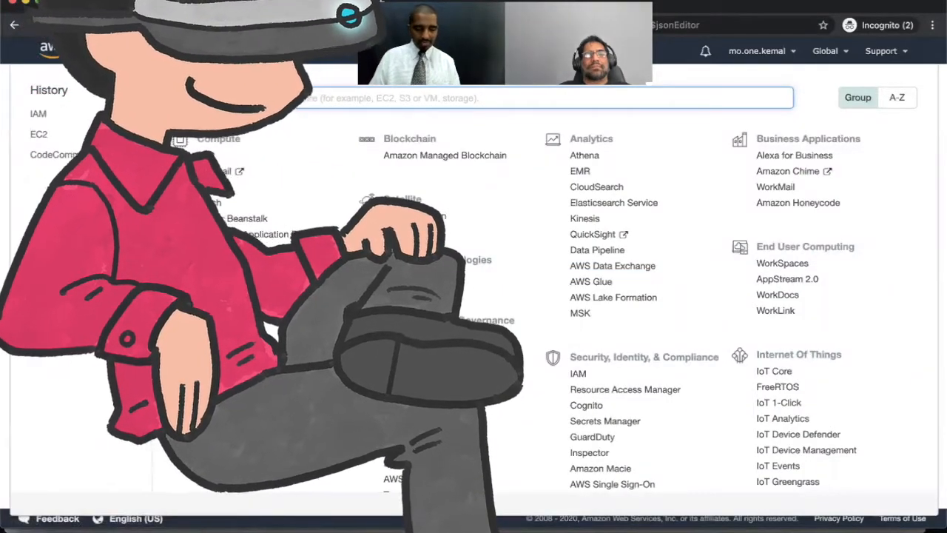
text(IAM)
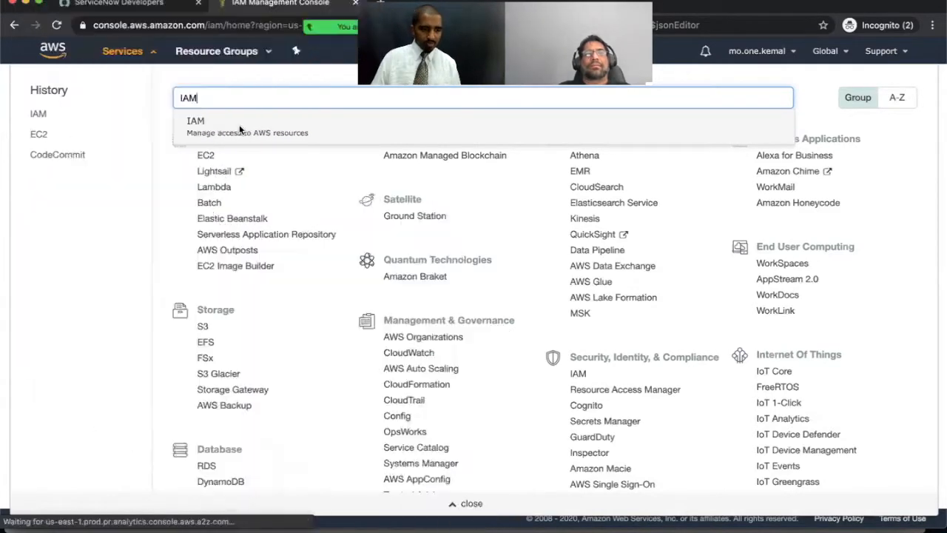
click(239, 124)
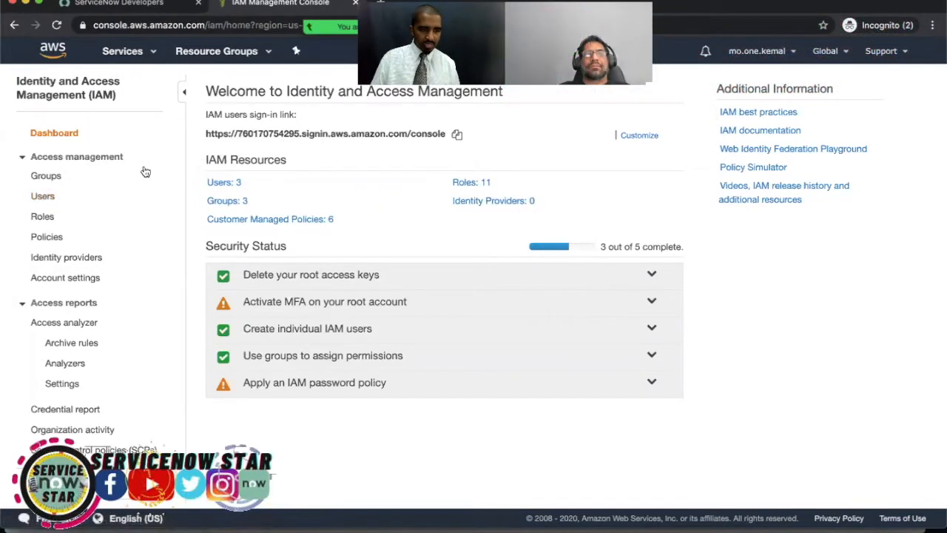
Start adding a new IAM user with the user name DiscoveryUser3
click(43, 195)
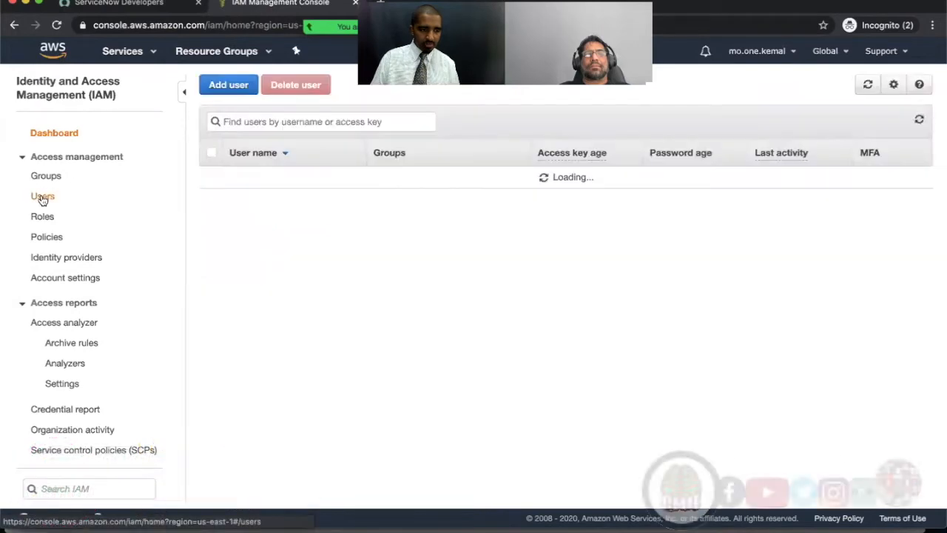
click(231, 86)
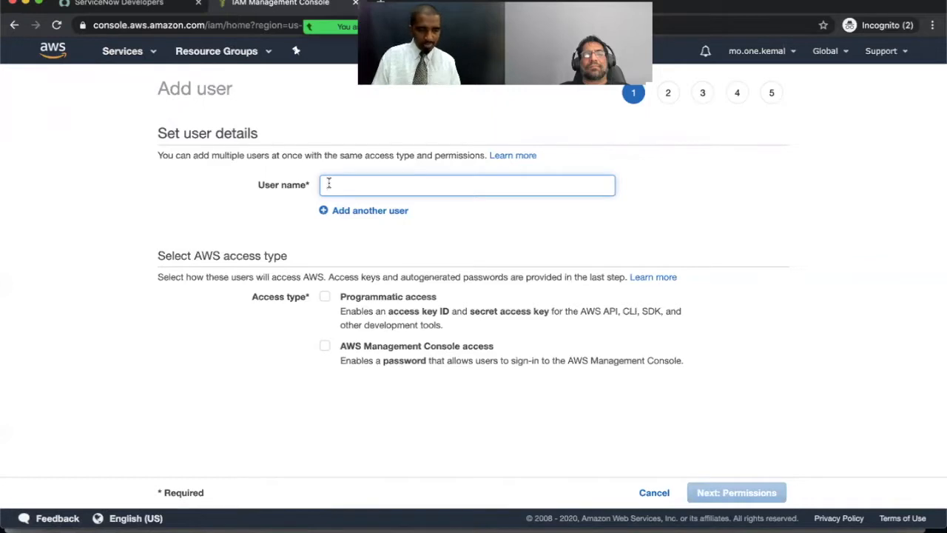
text(Di)
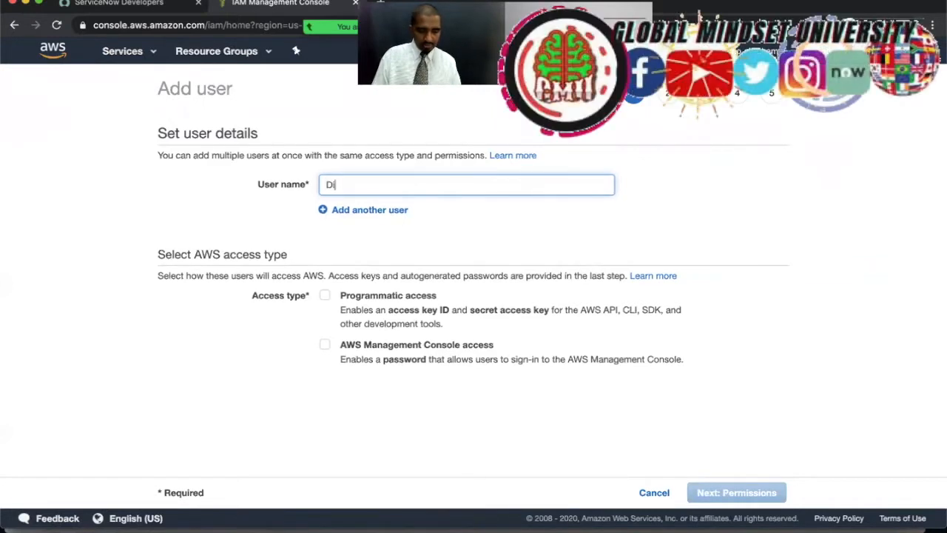
text(scoveru)
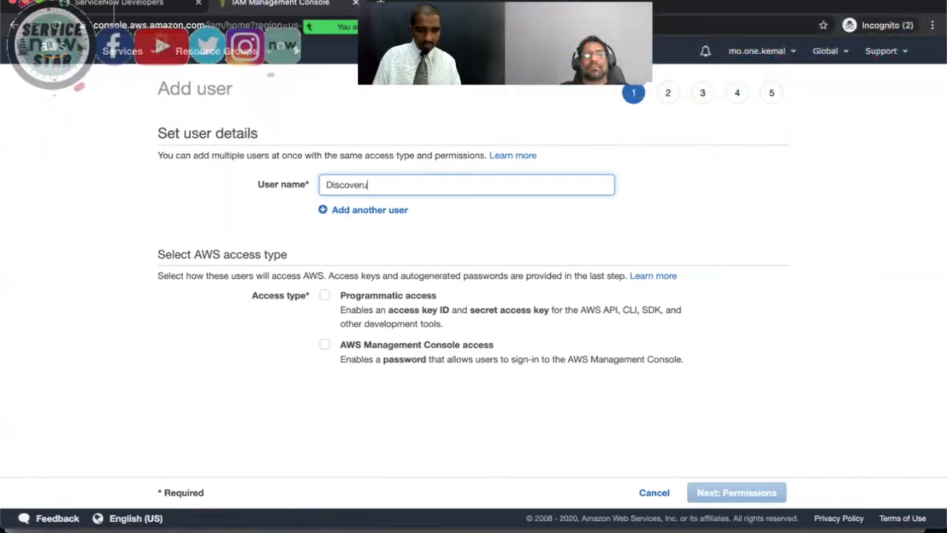
text(yUser3)
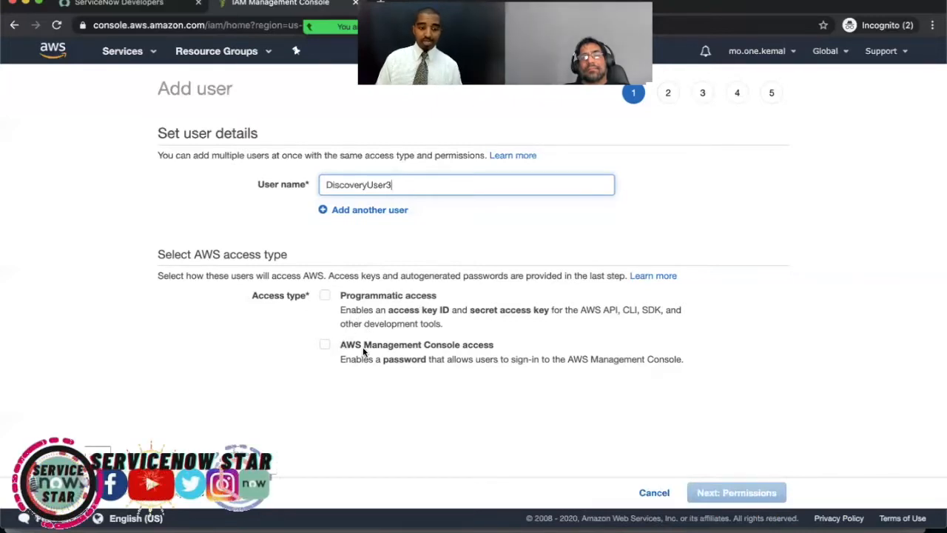
Give the user Programmatic access only, without AWS Management Console access, and continue to the permissions
click(337, 344)
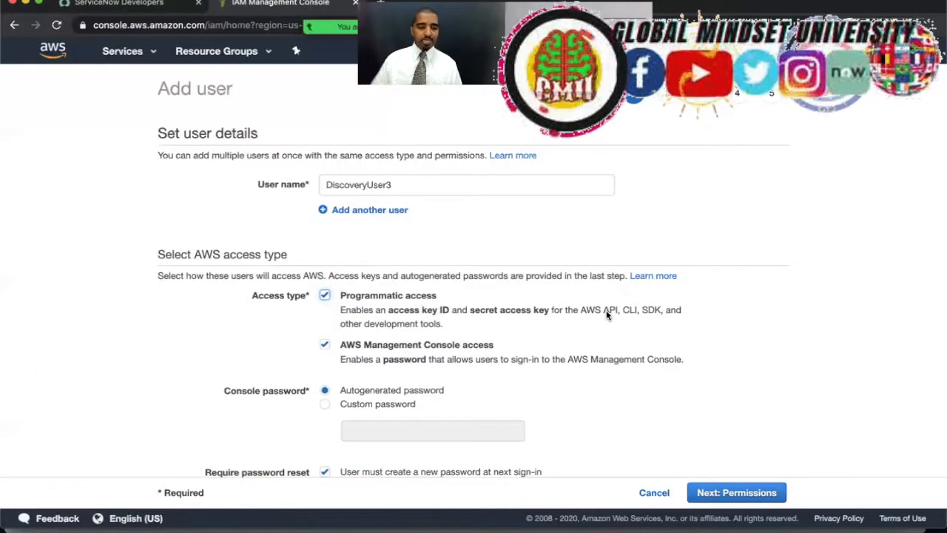
click(325, 345)
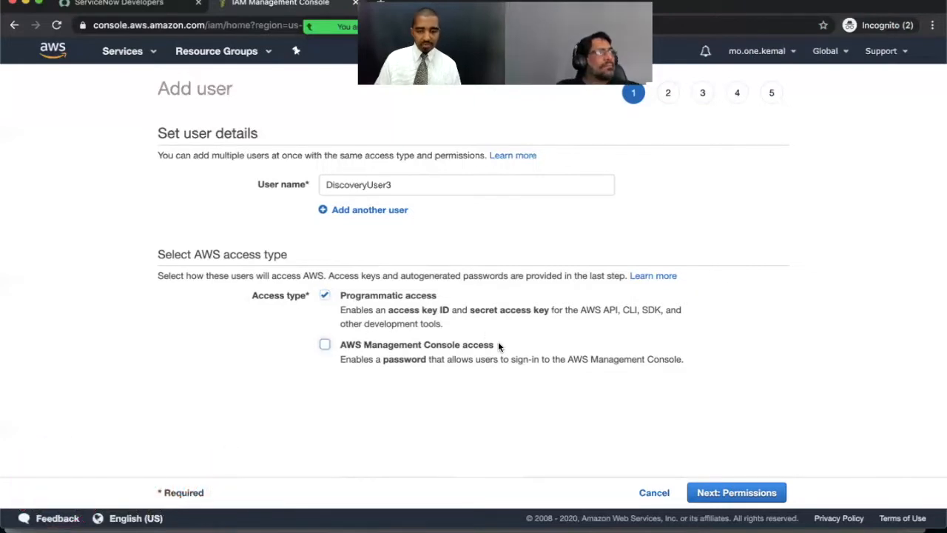
click(729, 493)
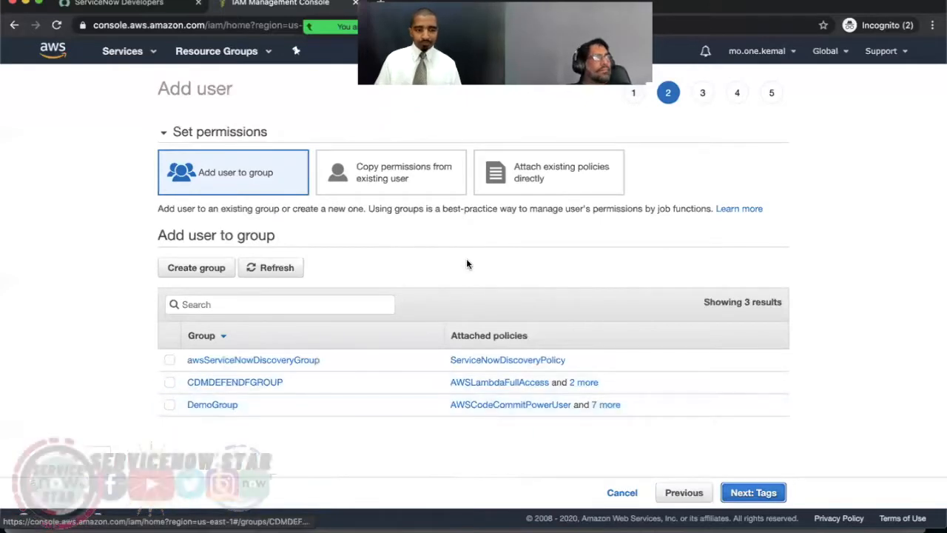
Create the user without adding it to a group, attaching policies or setting tags
scroll(397, 287, down, 1)
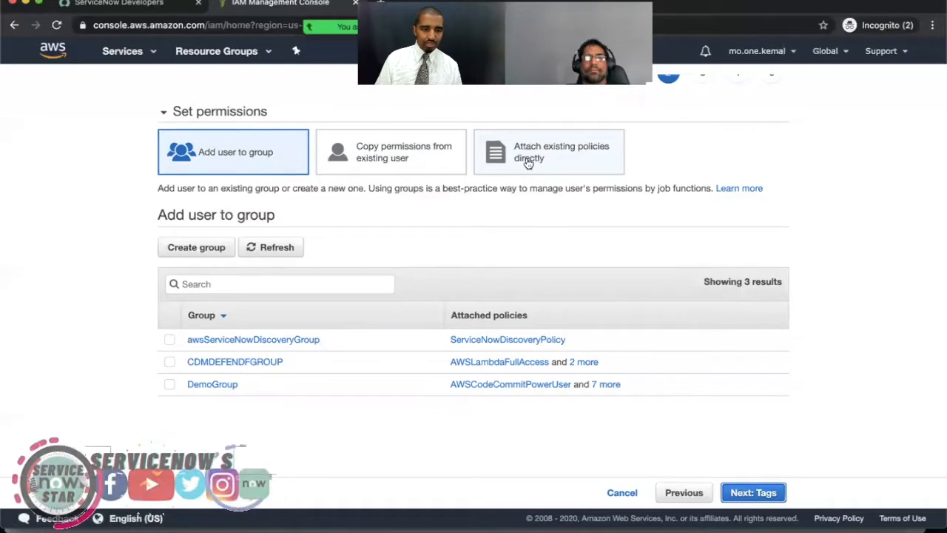
scroll(359, 298, up, 1)
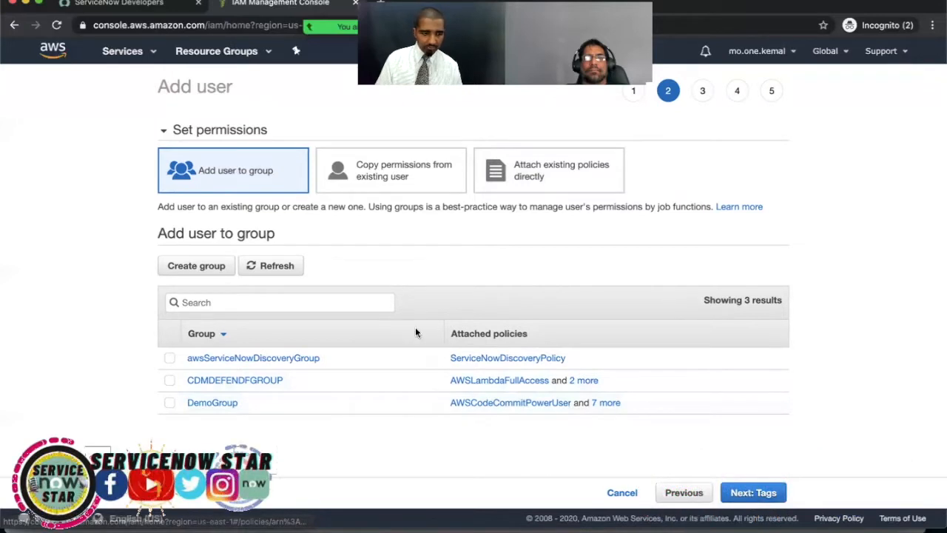
click(753, 492)
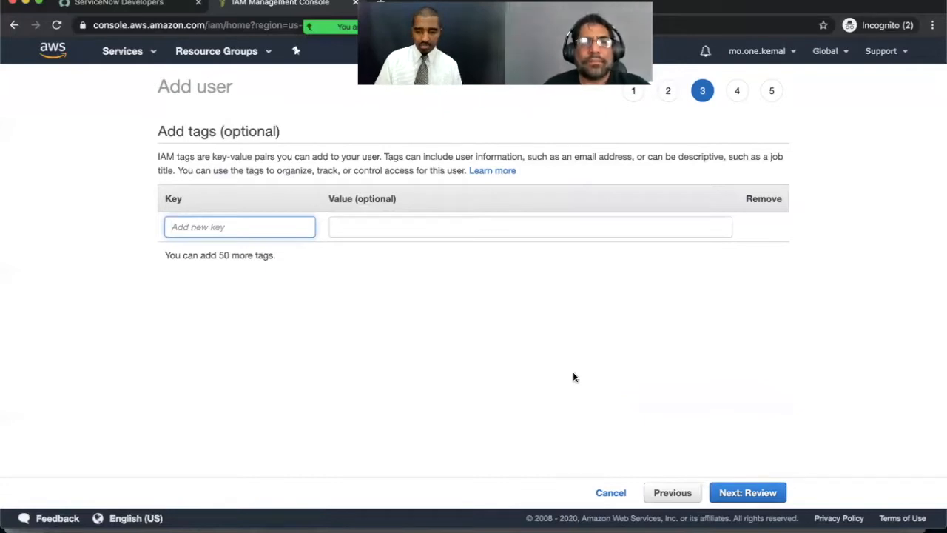
click(734, 494)
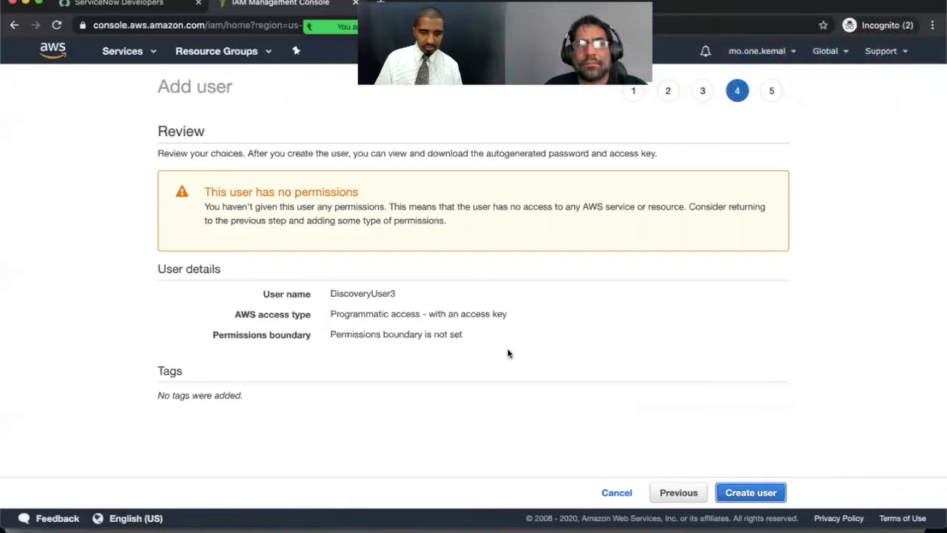
click(748, 495)
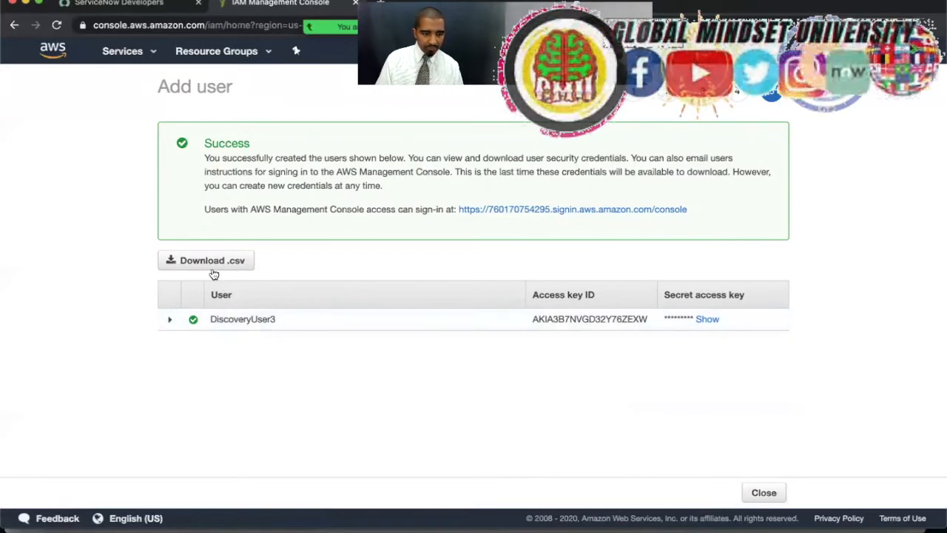
Reveal the new user's secret access key and copy it into the note in Notes below the policy JSON
click(706, 319)
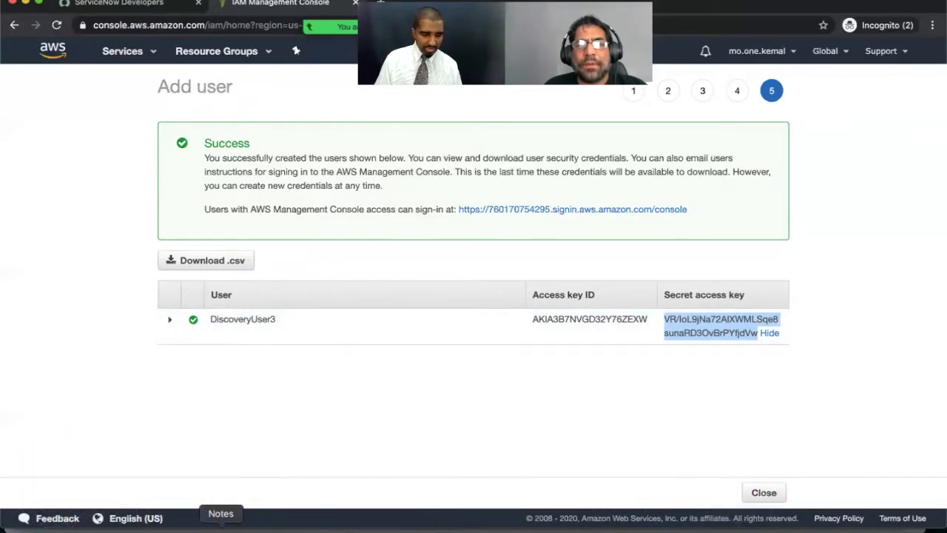
click(221, 526)
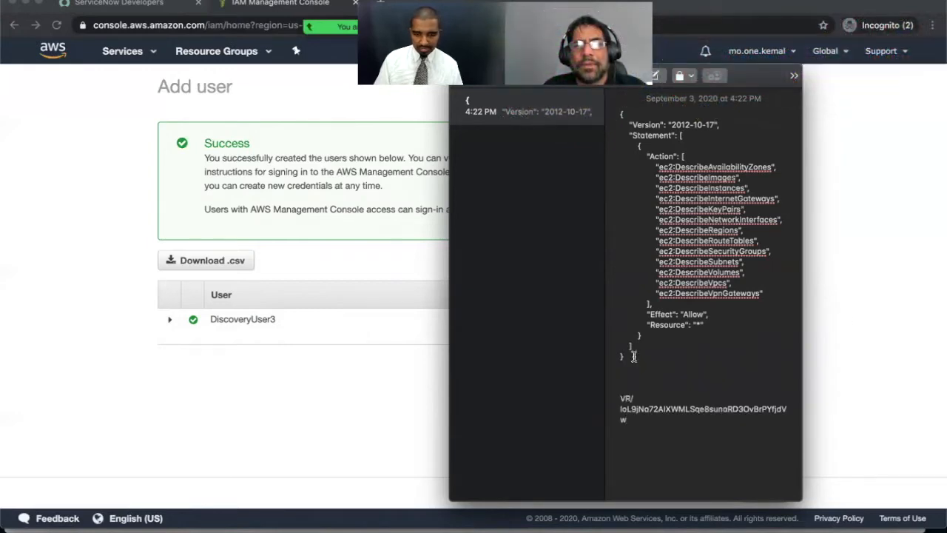
click(869, 352)
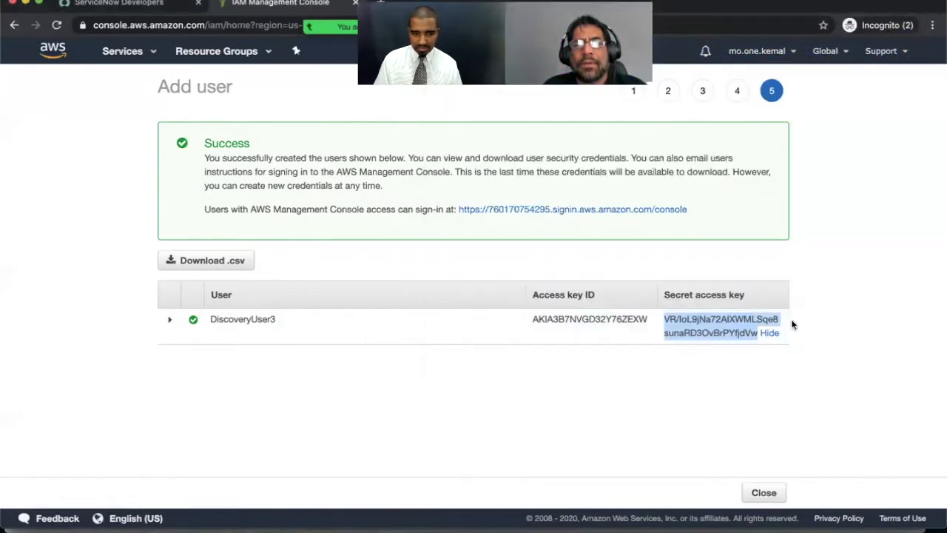
Copy the "Secret access key" heading into the note as a label with a colon before the key, and widen the Notes window
click(666, 294)
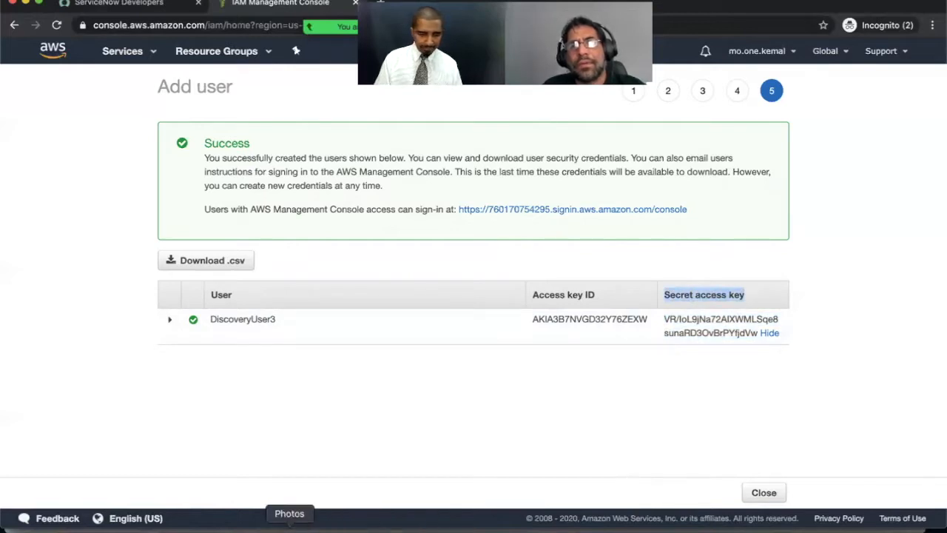
click(220, 527)
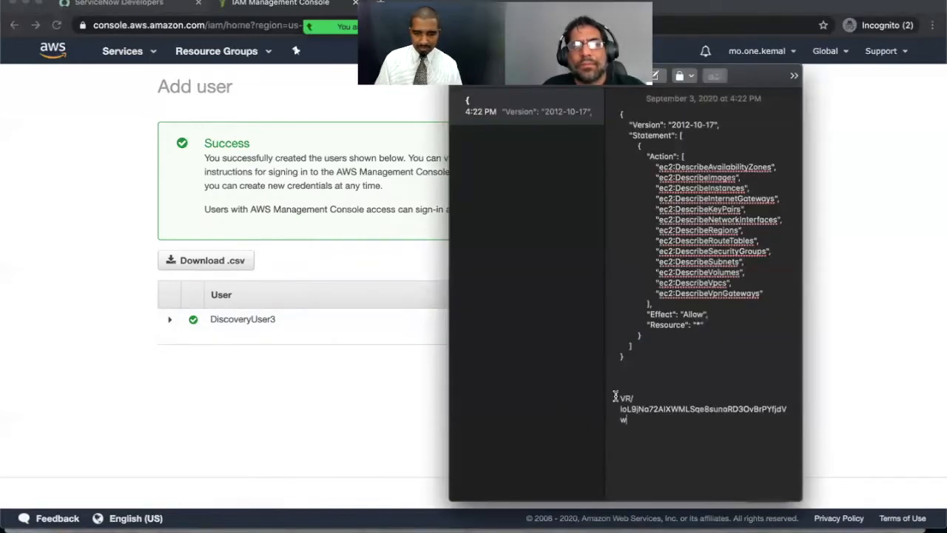
key(super+v)
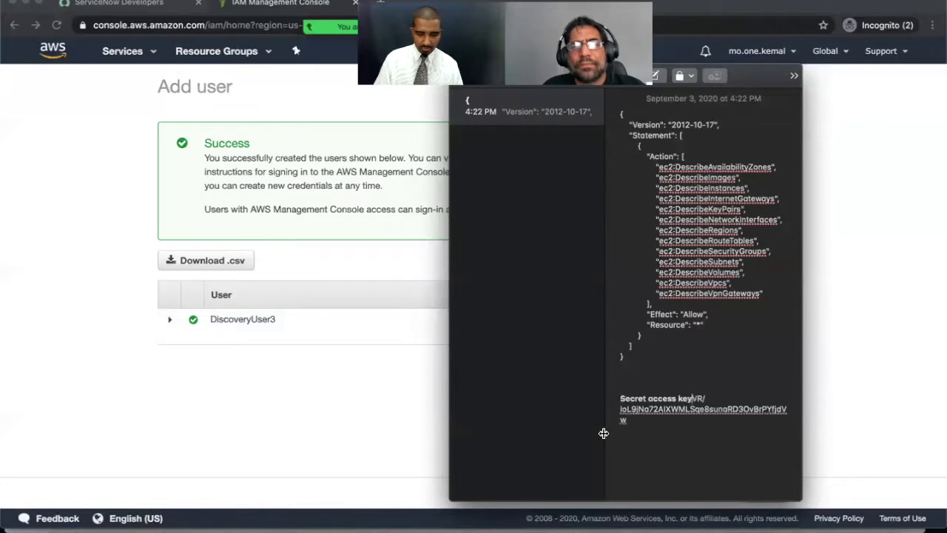
text(:)
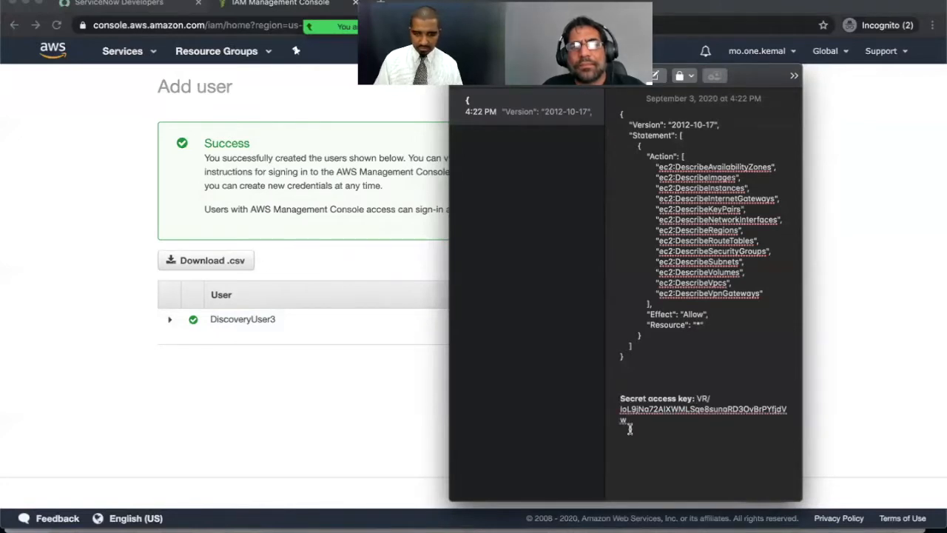
drag(802, 346, 881, 338)
click(914, 330)
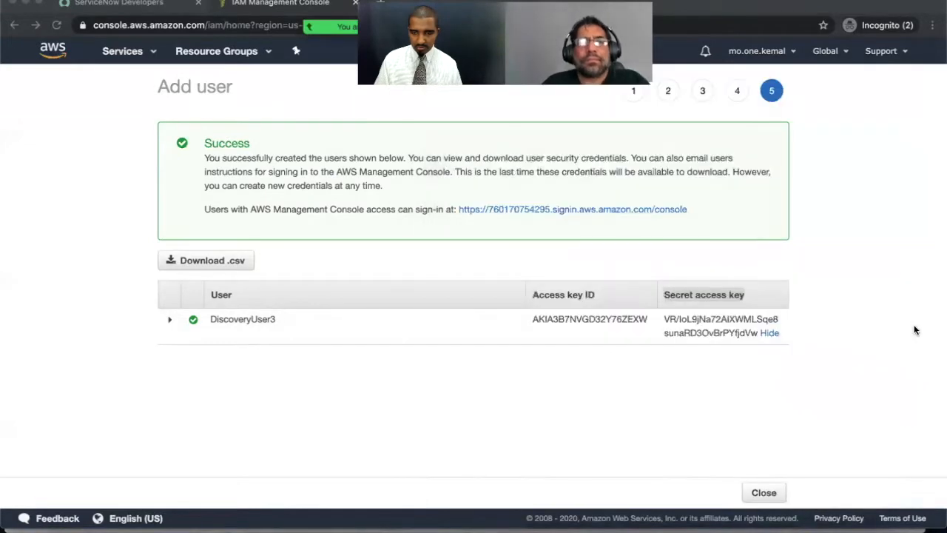
Copy the user's access key ID and paste it on a new line below the secret access key in Notes
drag(533, 320, 648, 321)
key(super+c)
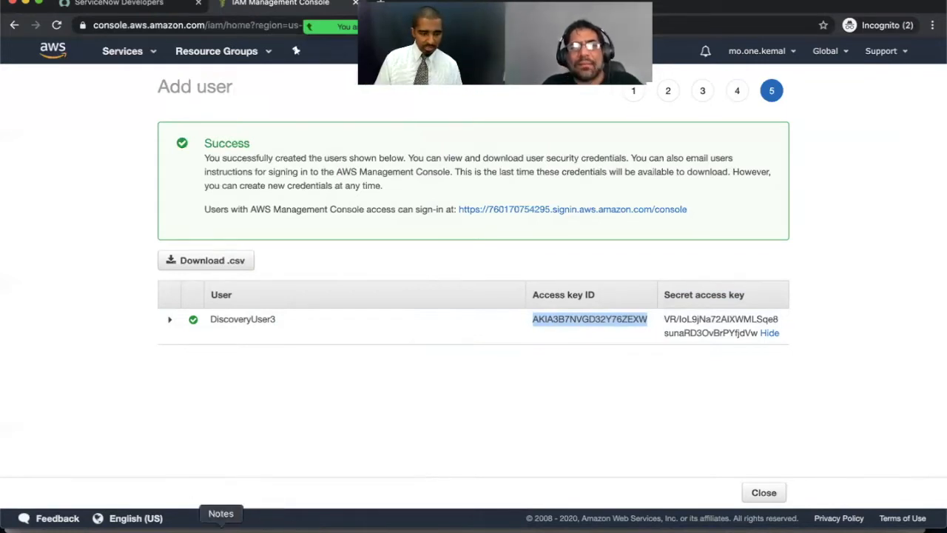
click(222, 528)
key(Return)
key(super+v)
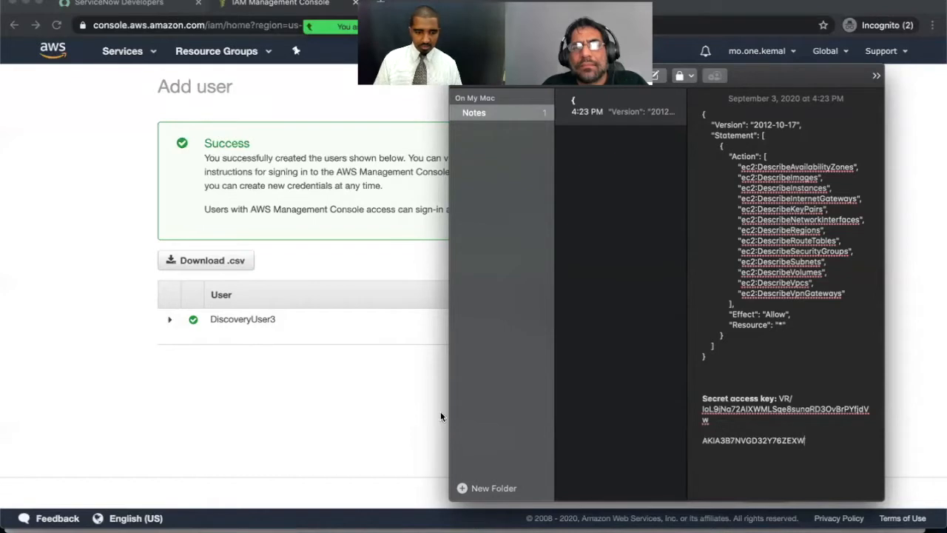
Hide the folder list in Notes and label the access key ID line "Access key:"
drag(450, 358, 659, 357)
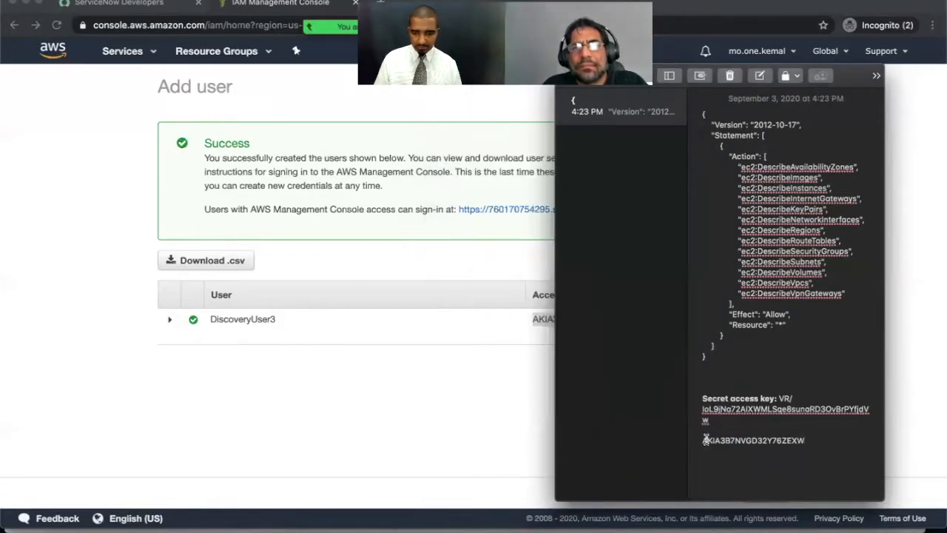
click(703, 440)
text(Access )
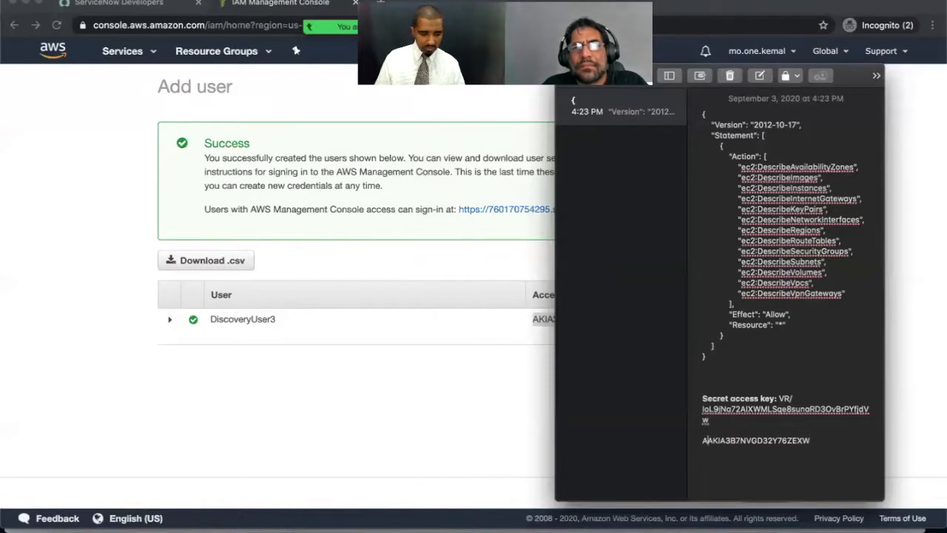
text(key:)
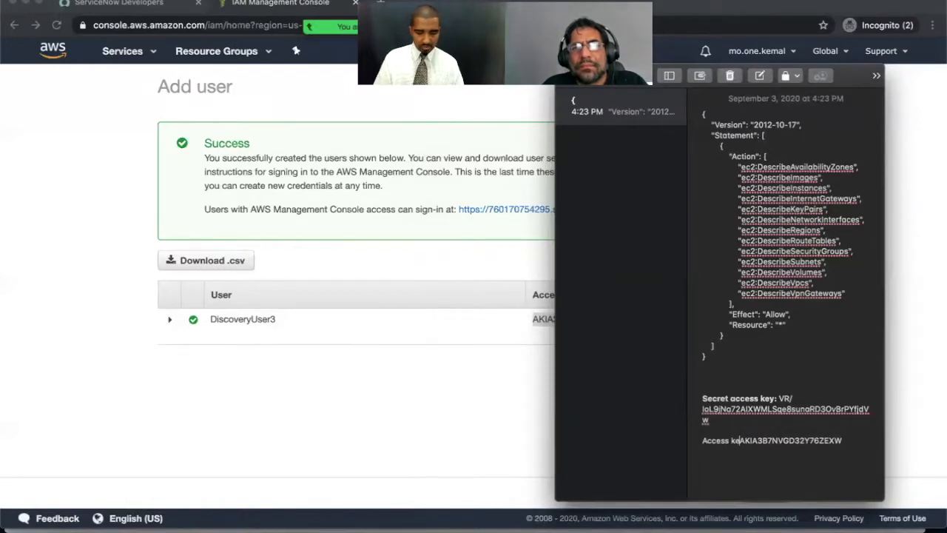
click(507, 378)
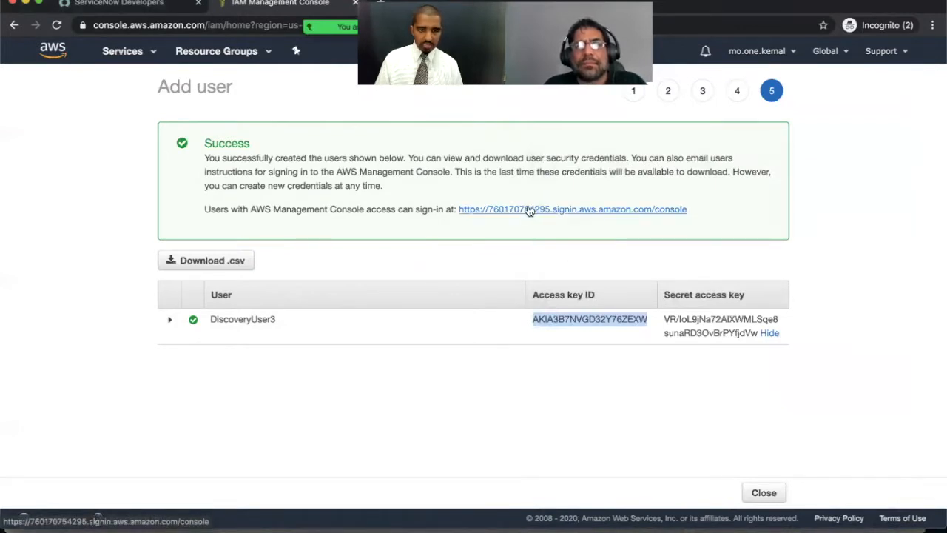
Open the console sign-in link for IAM users and close its tab again
click(528, 209)
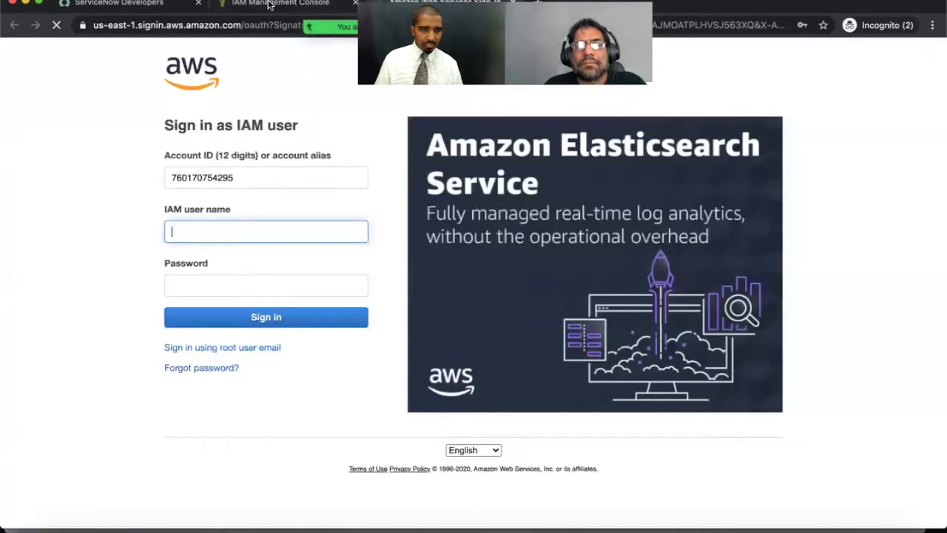
click(512, 3)
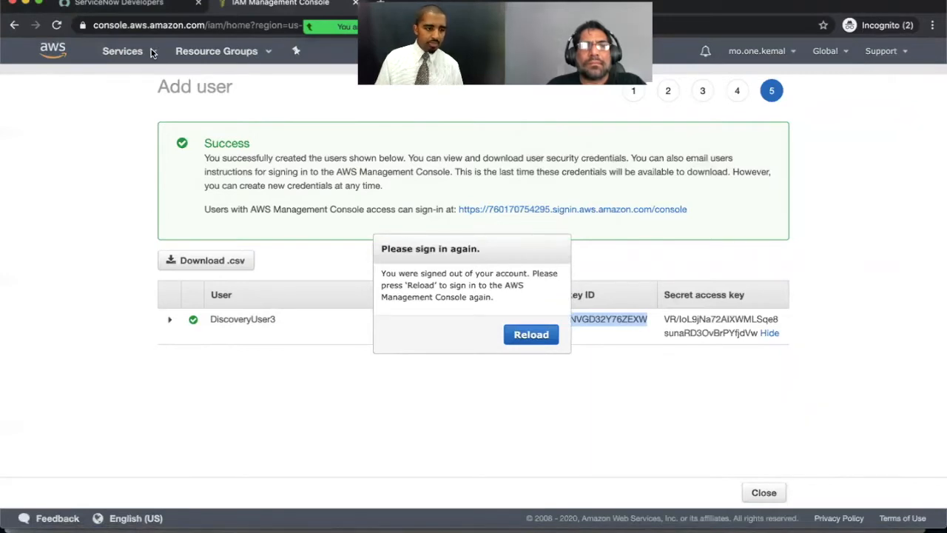
Reload the signed-out AWS console and bring up the saved logins for the IAM user name
click(532, 335)
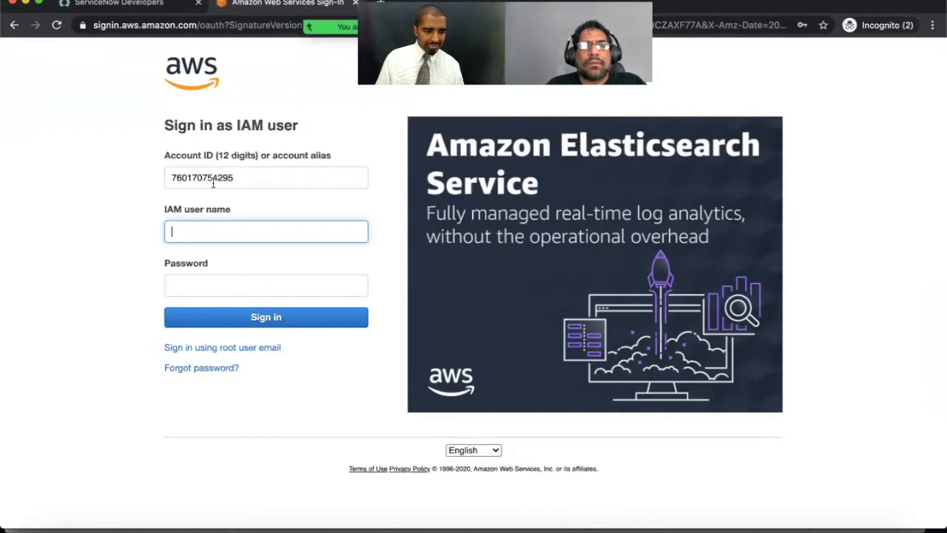
click(198, 237)
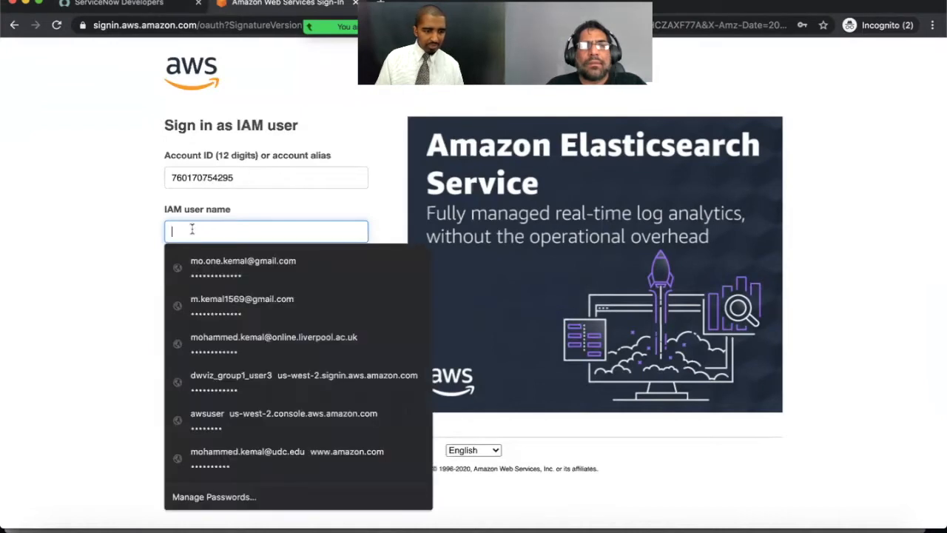
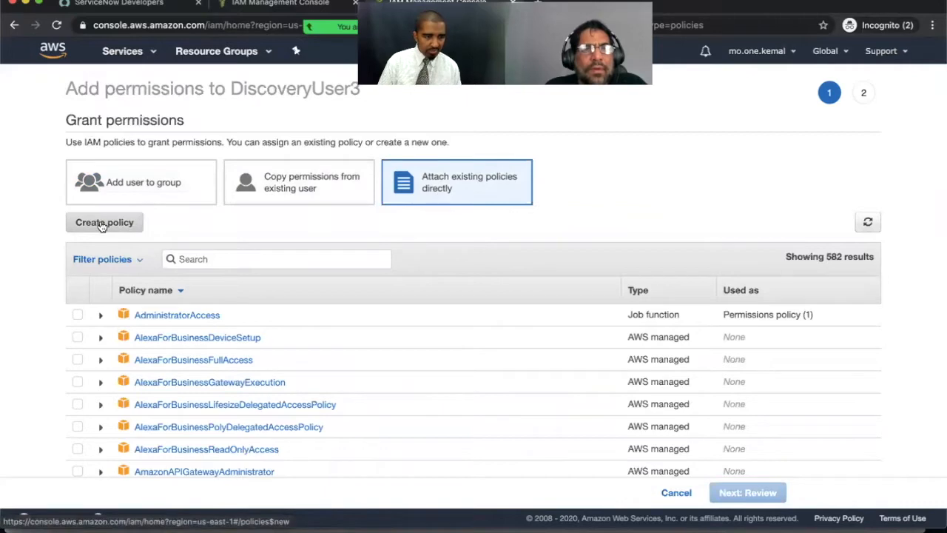
Start creating a new IAM policy and switch its definition to the JSON editor
click(106, 224)
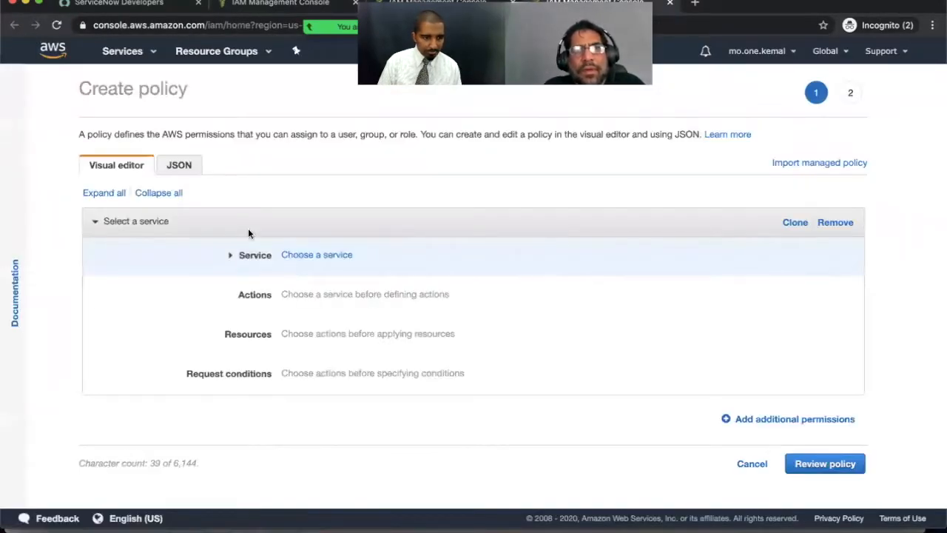
click(180, 165)
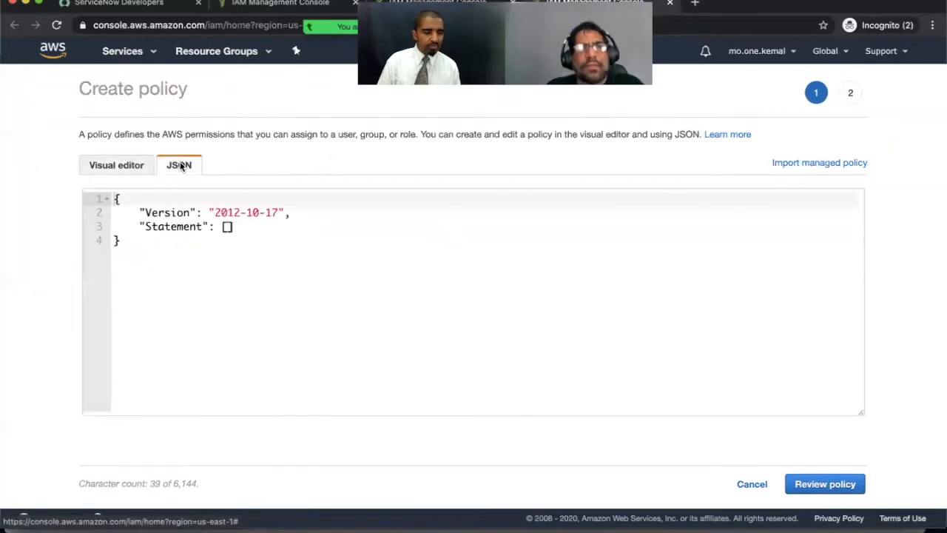
drag(131, 244, 109, 188)
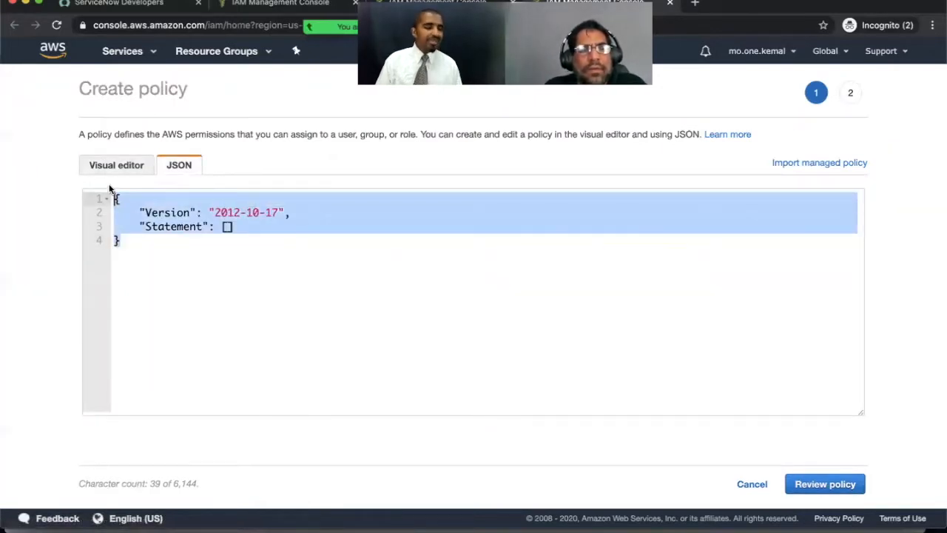
click(251, 212)
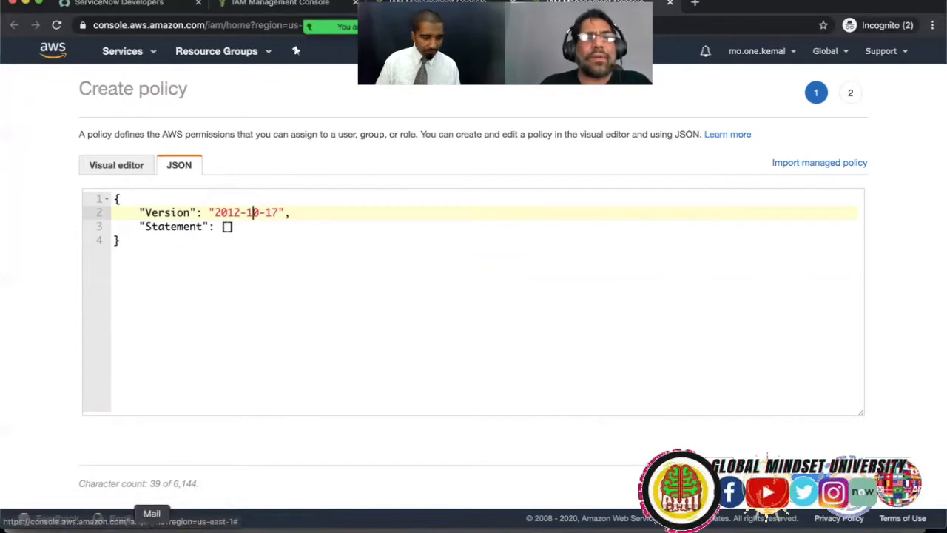
Copy the complete EC2 describe policy JSON from the note in Notes, leaving out the access keys below it
click(220, 527)
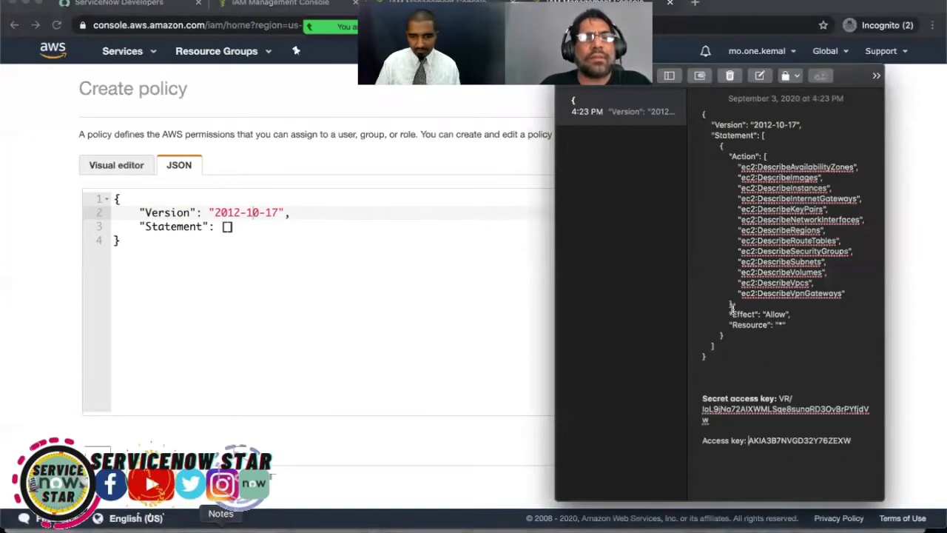
drag(711, 358, 724, 153)
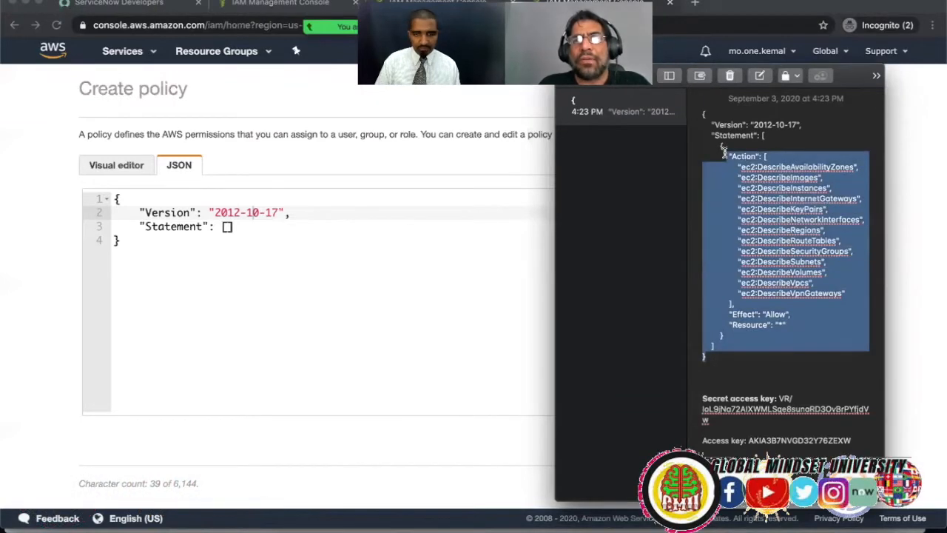
drag(721, 150, 705, 115)
key(super+c)
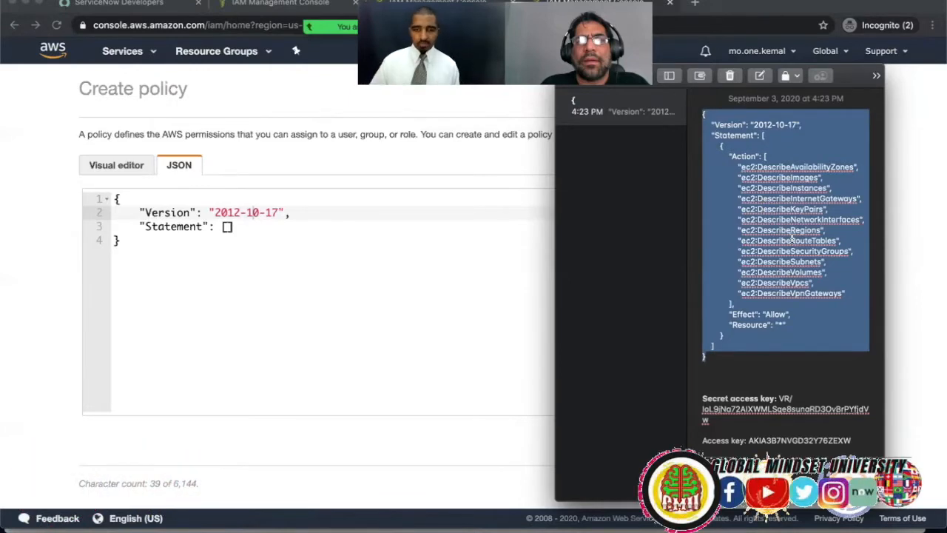
Replace the default policy JSON in the AWS policy editor with the copied EC2 describe policy
click(191, 254)
drag(126, 242, 104, 184)
key(super+v)
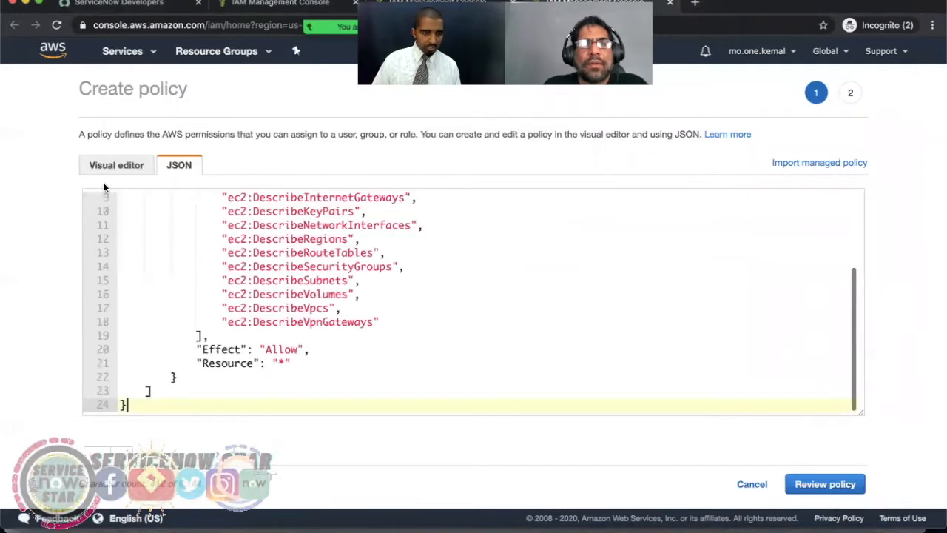
Examine the pasted policy's EC2 describe actions, effect and resource lines
scroll(243, 280, up, 5)
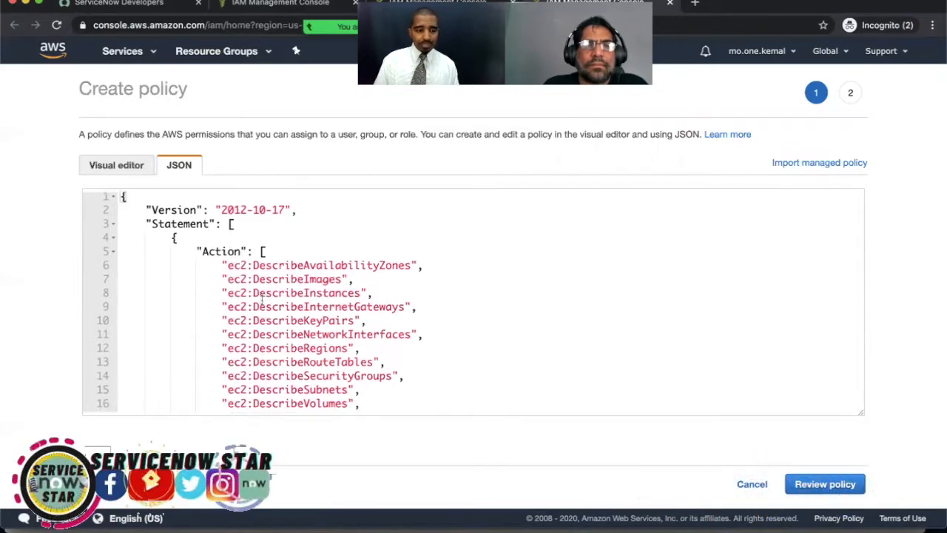
scroll(262, 299, down, 2)
scroll(262, 299, up, 2)
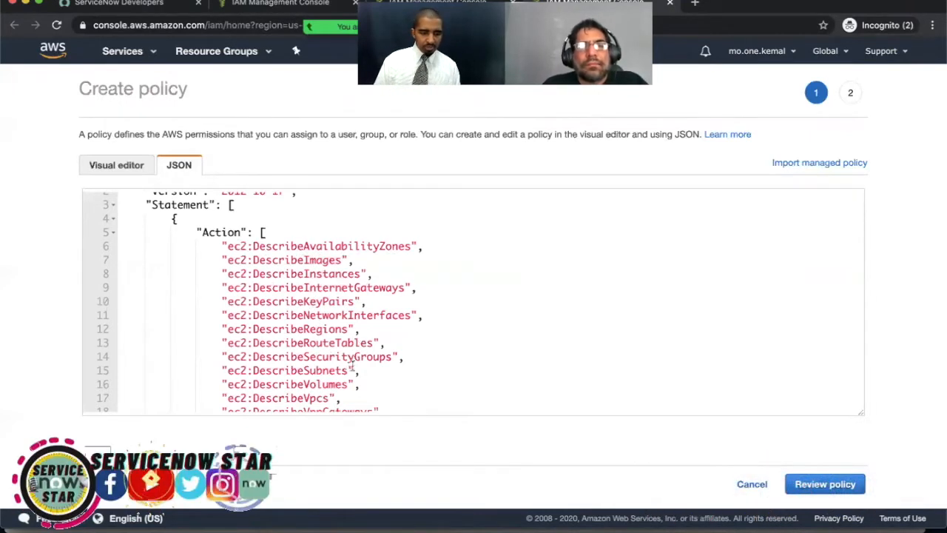
scroll(338, 350, down, 3)
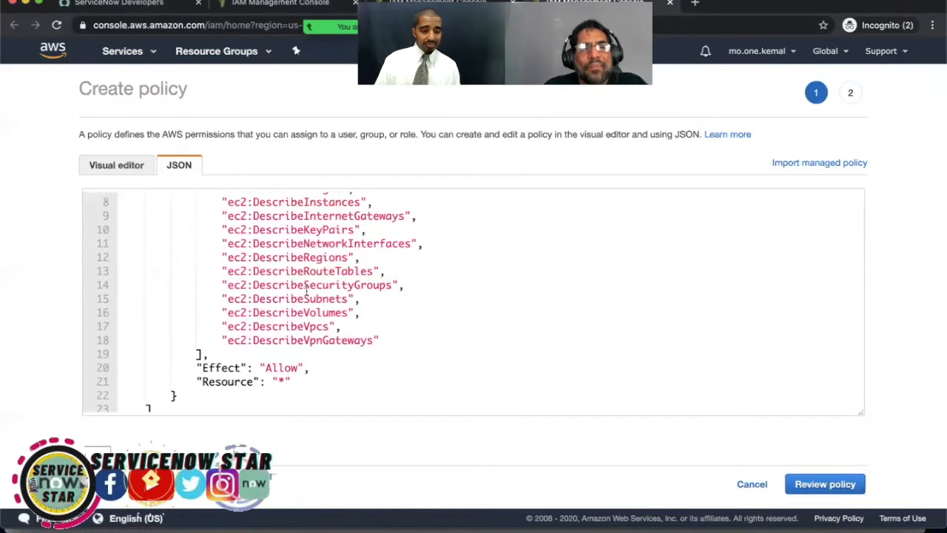
drag(361, 324, 296, 285)
click(321, 310)
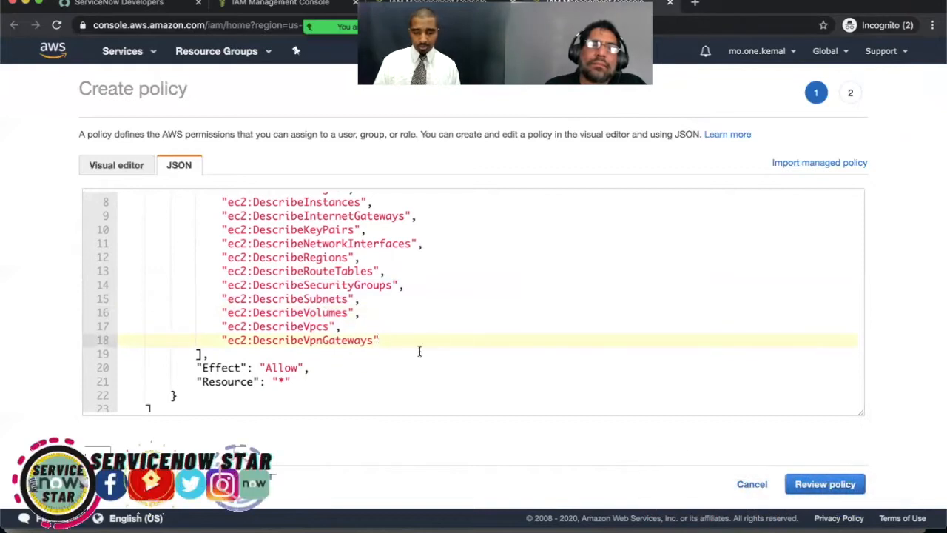
scroll(418, 351, up, 3)
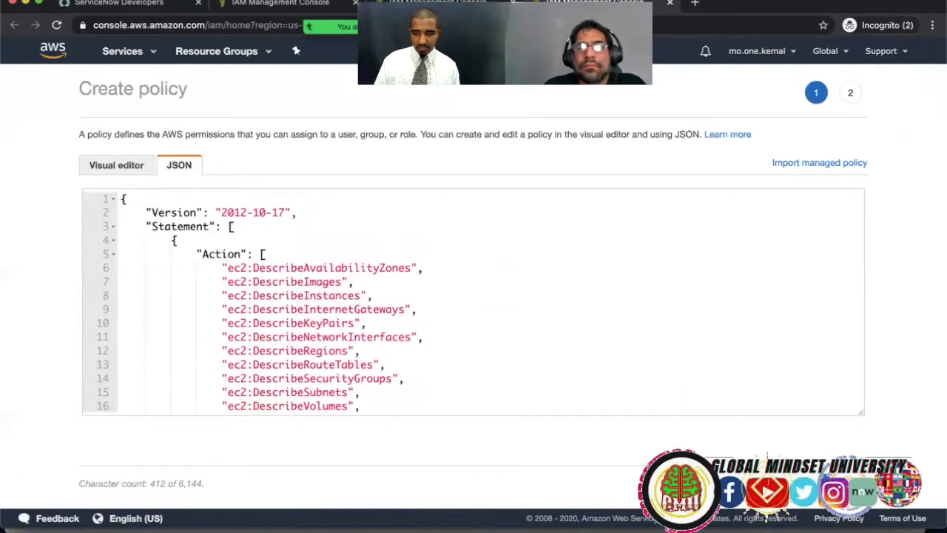
Proceed to the policy review, name the policy DiscoveryU3Policy, leave the description empty and create it
click(825, 484)
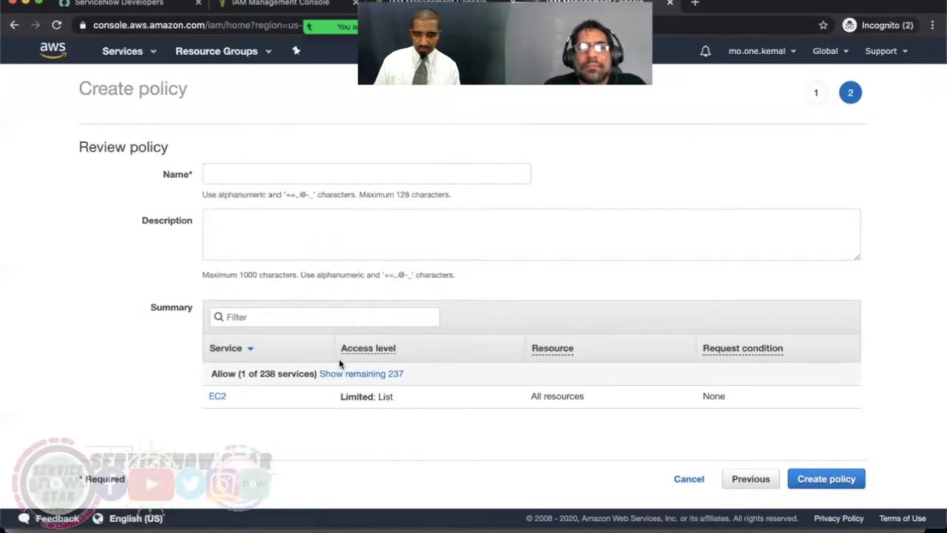
click(226, 174)
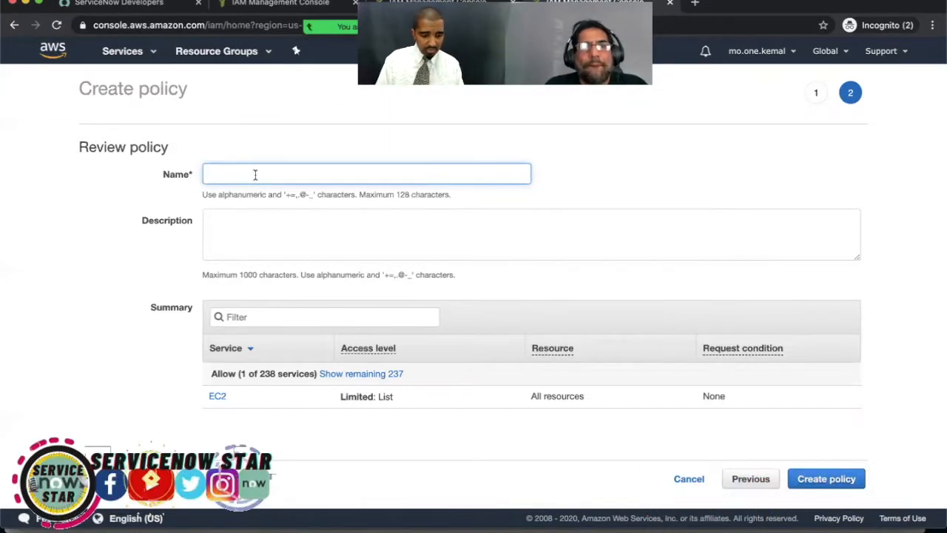
text(Discove)
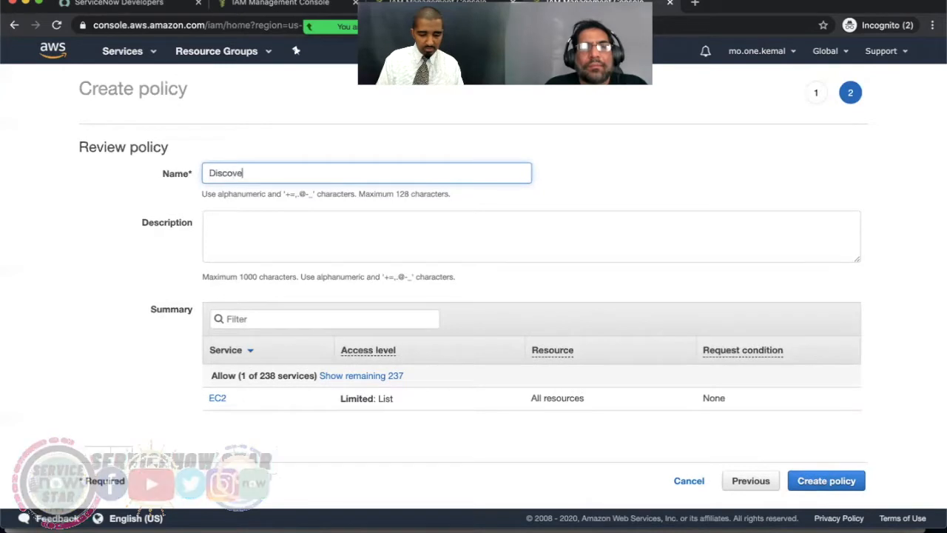
text(ryU3Policy)
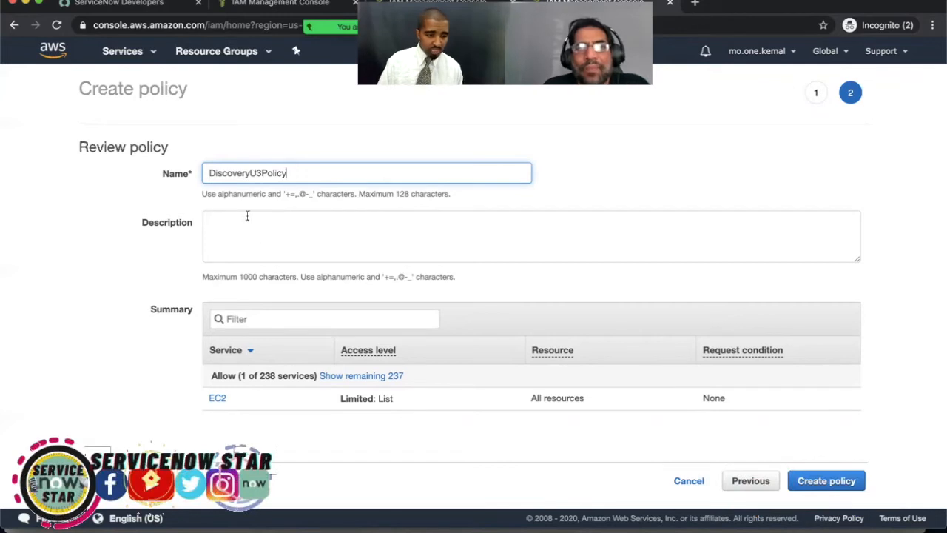
click(252, 243)
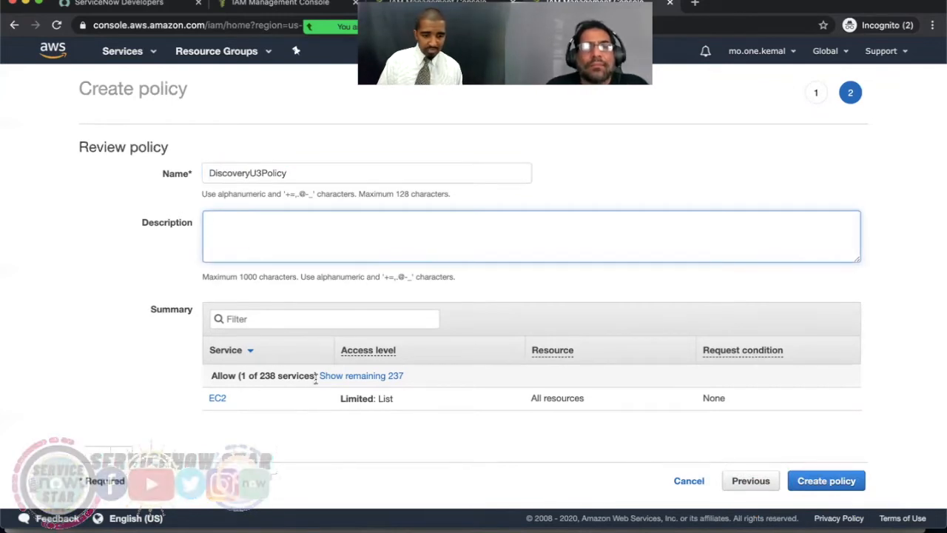
scroll(314, 379, down, 1)
click(816, 461)
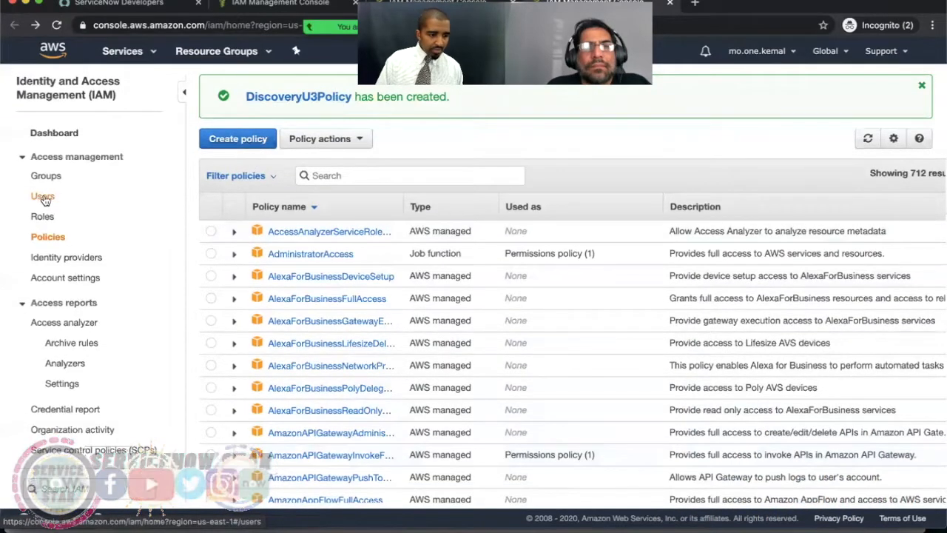
Open the DisU3 group from the group memberships of the user DiscoveryUser3
click(44, 198)
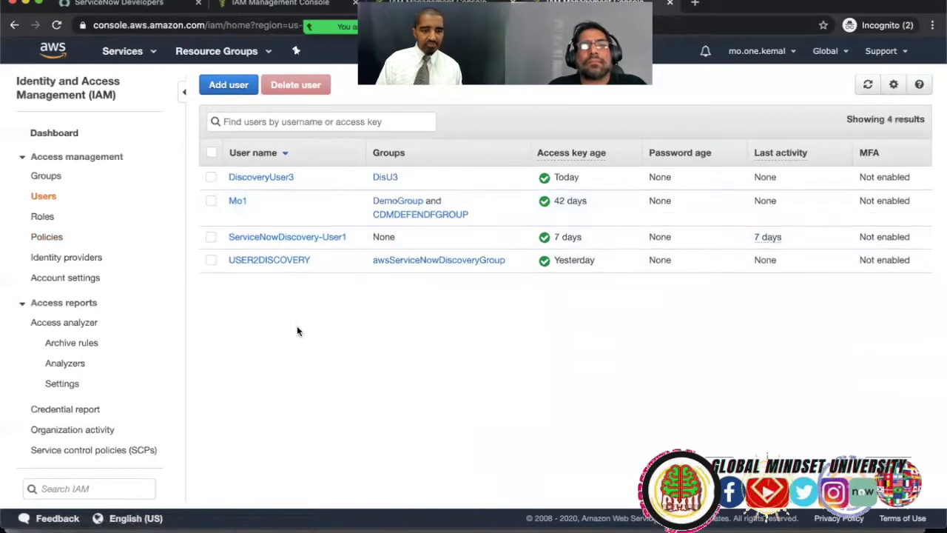
click(251, 177)
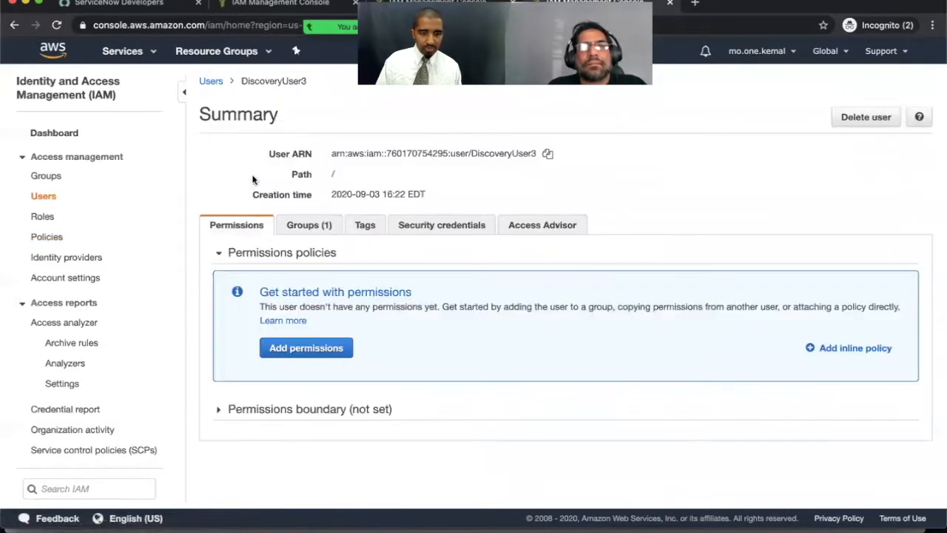
click(310, 229)
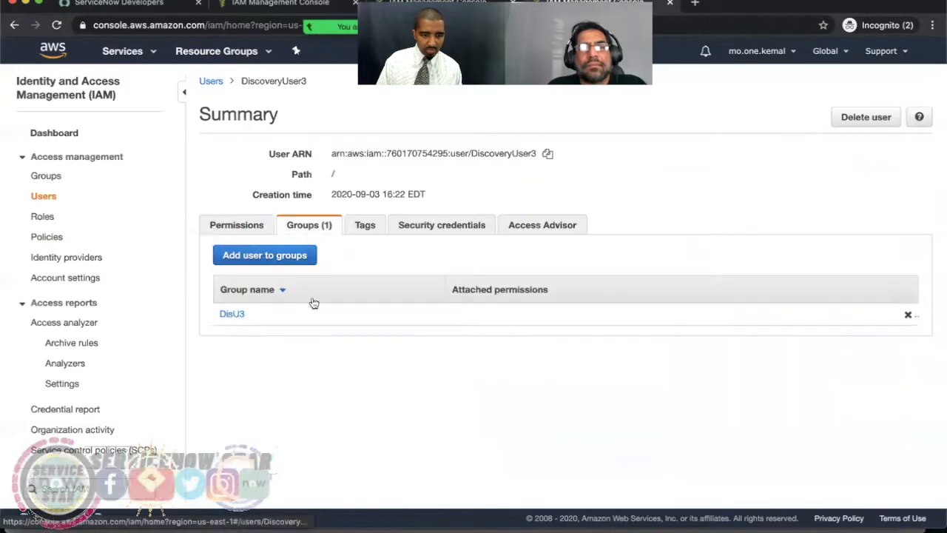
click(231, 315)
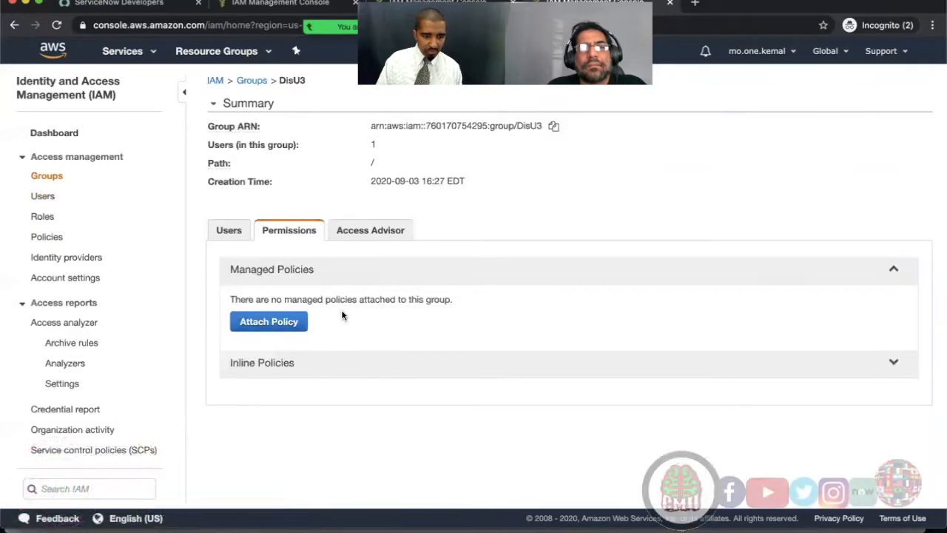
Filter the policies by "disc" and attach DiscoveryU3Policy to the DisU3 group
click(270, 323)
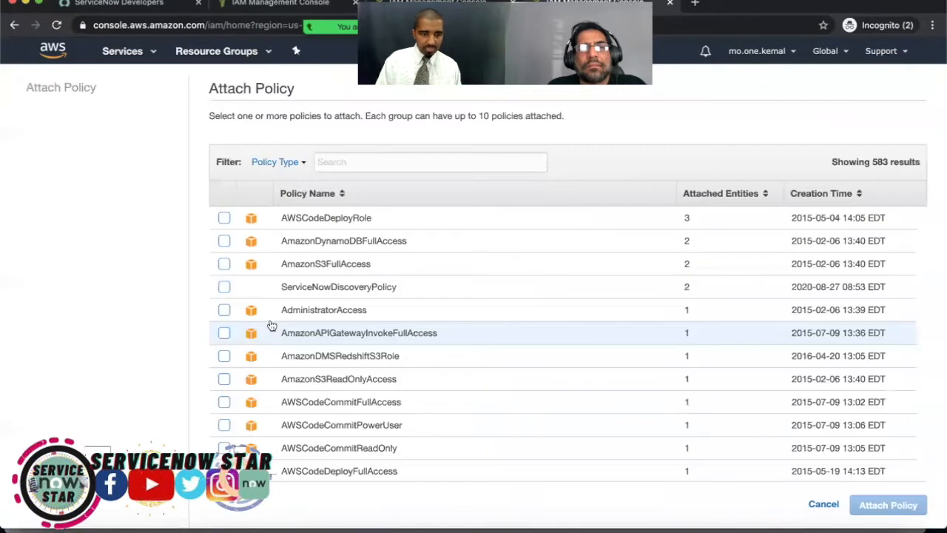
click(335, 162)
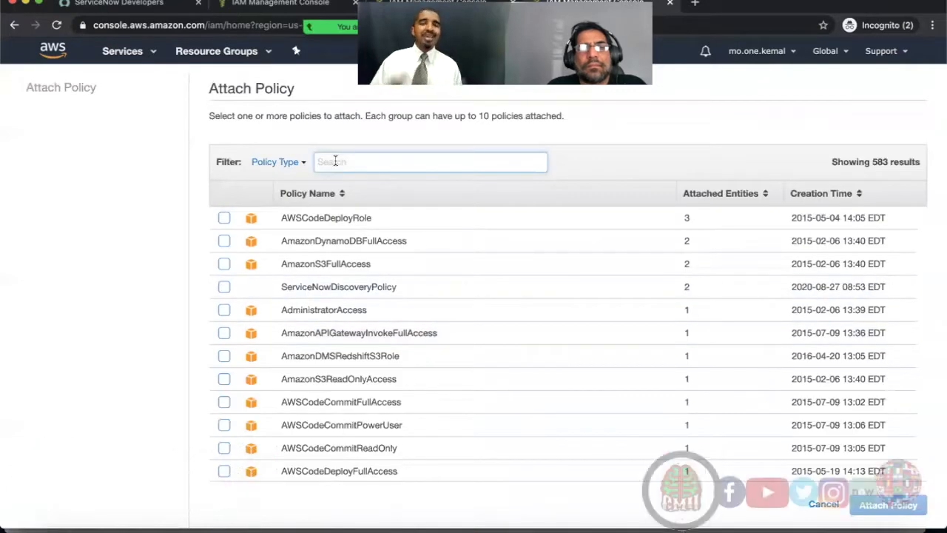
text(disc)
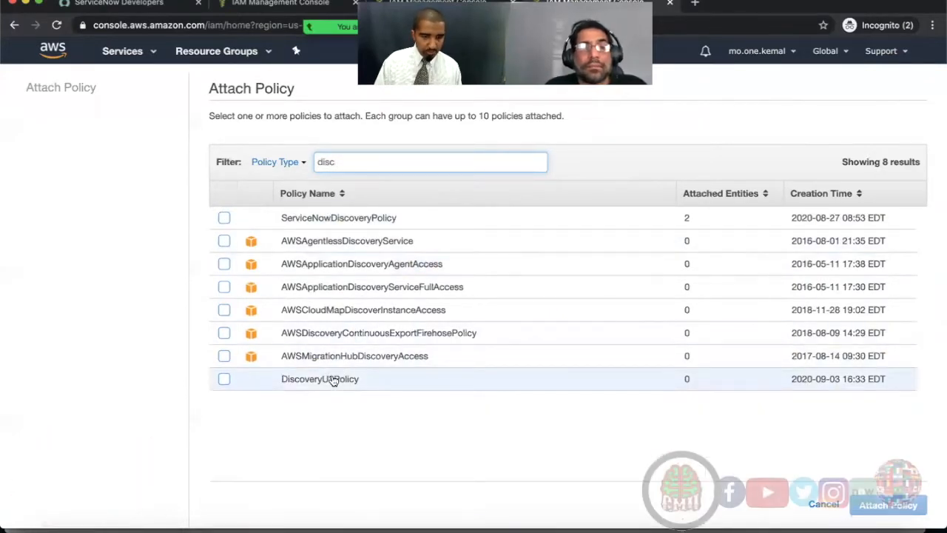
click(224, 379)
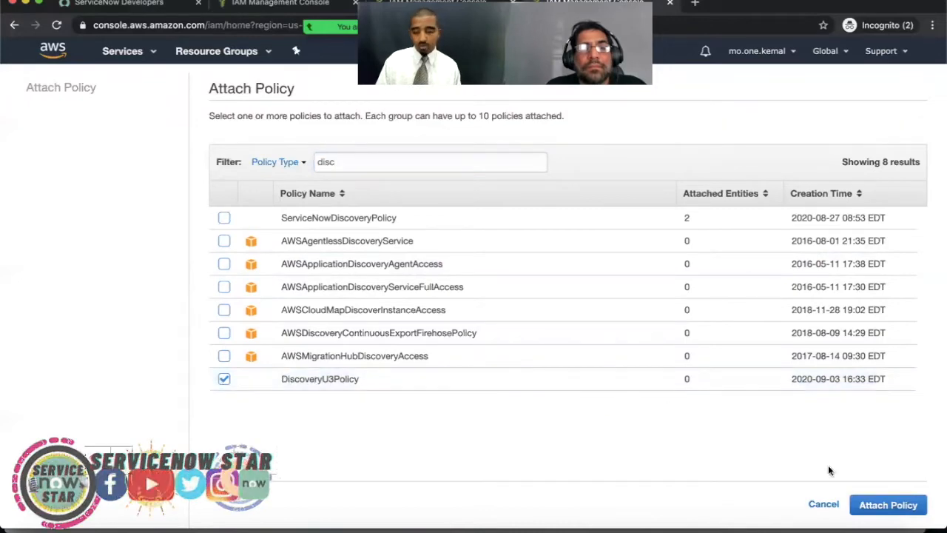
click(887, 506)
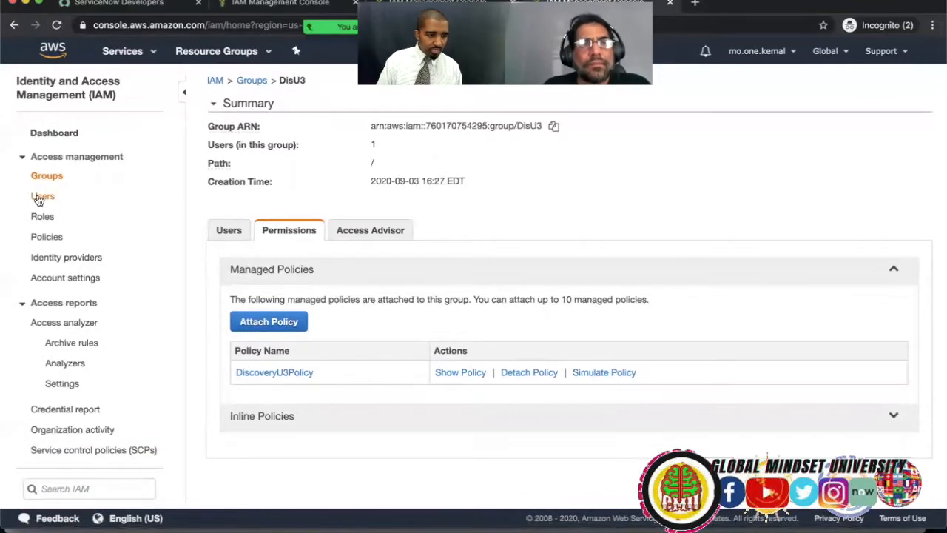
Check the permissions policies of DiscoveryUser3, look at the ServiceNow developer page and return to the earlier IAM page
click(39, 198)
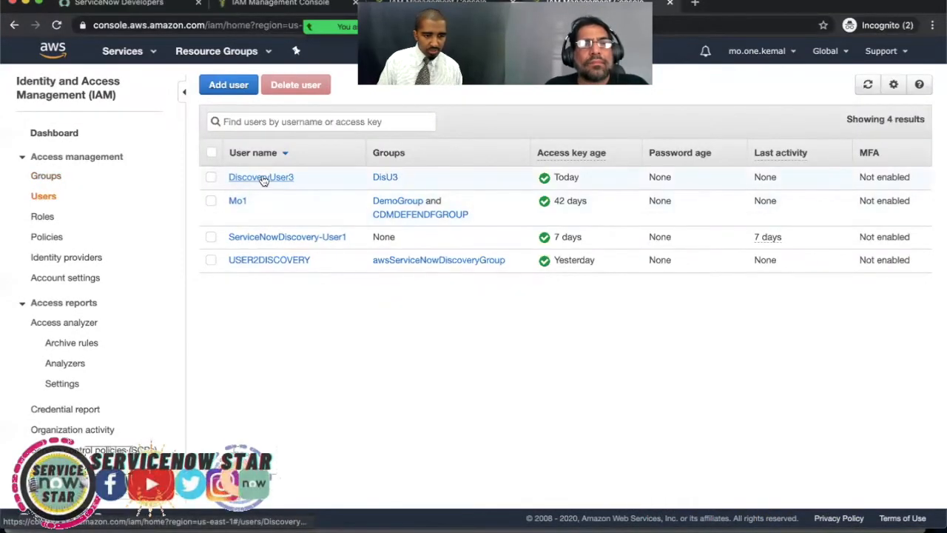
click(238, 178)
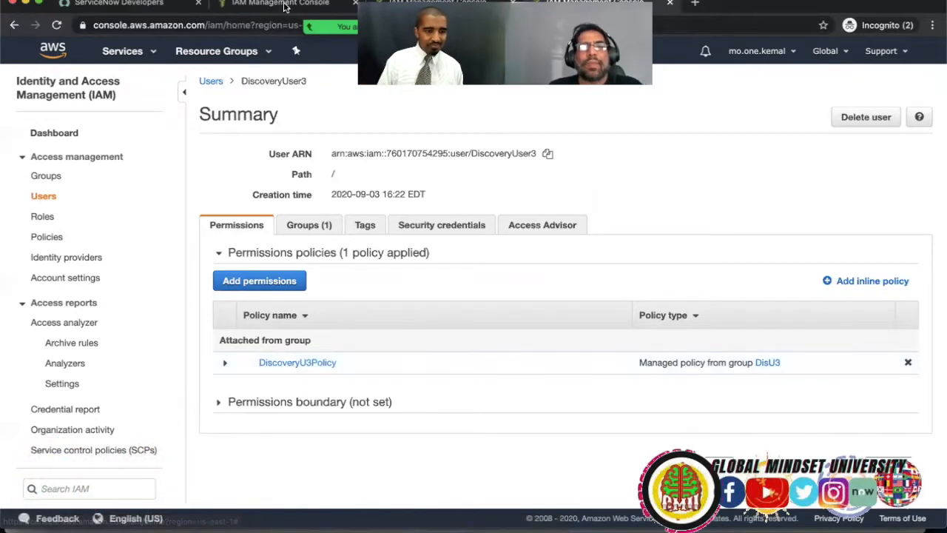
click(132, 6)
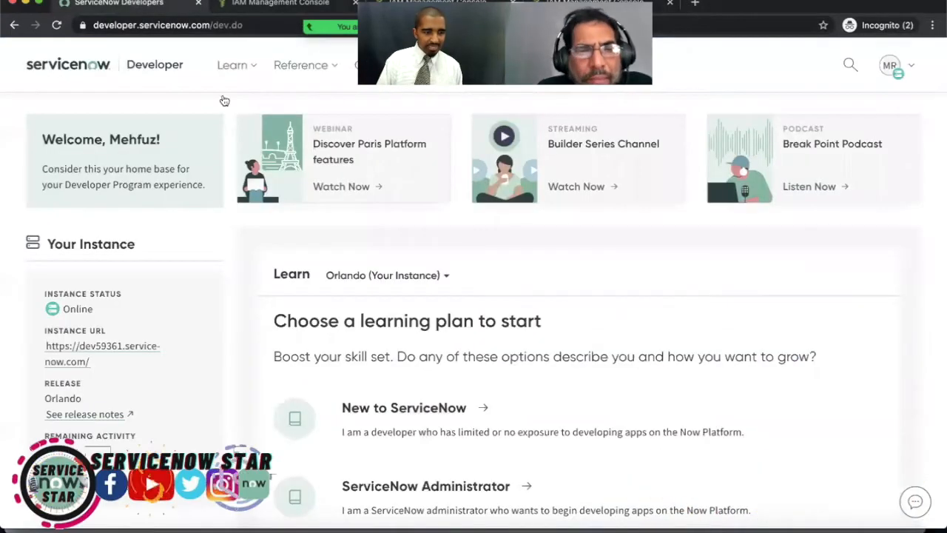
click(283, 6)
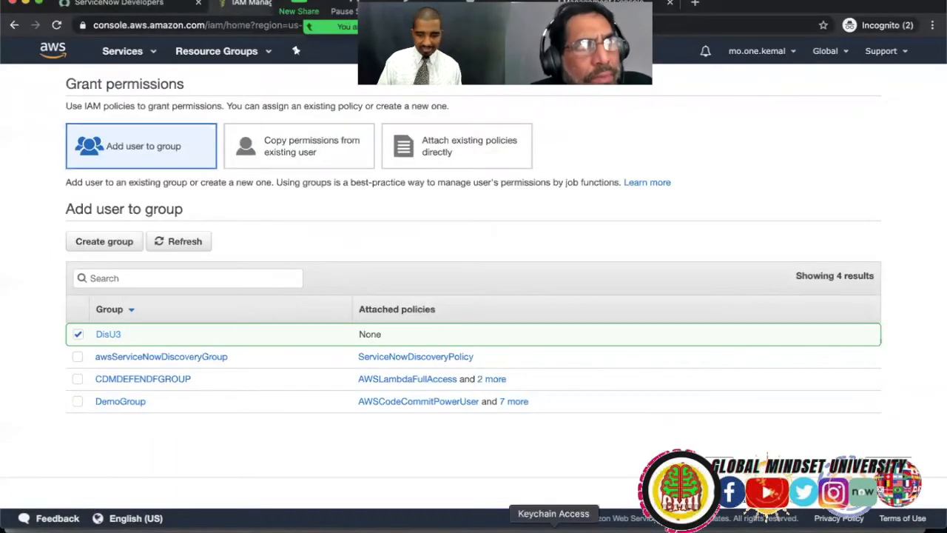
Switch to the ServiceNow developer page and open the list of plugins that can be activated on the instance
click(125, 4)
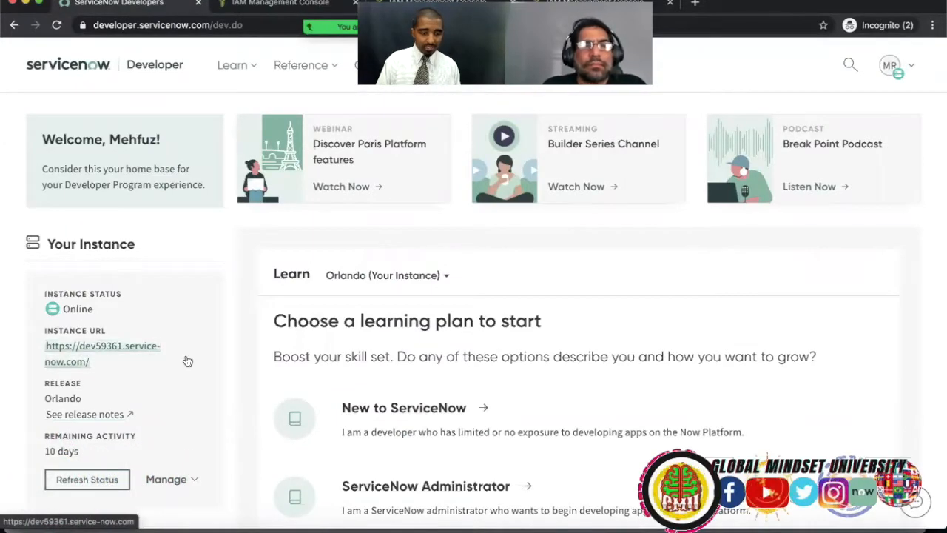
scroll(187, 352, down, 2)
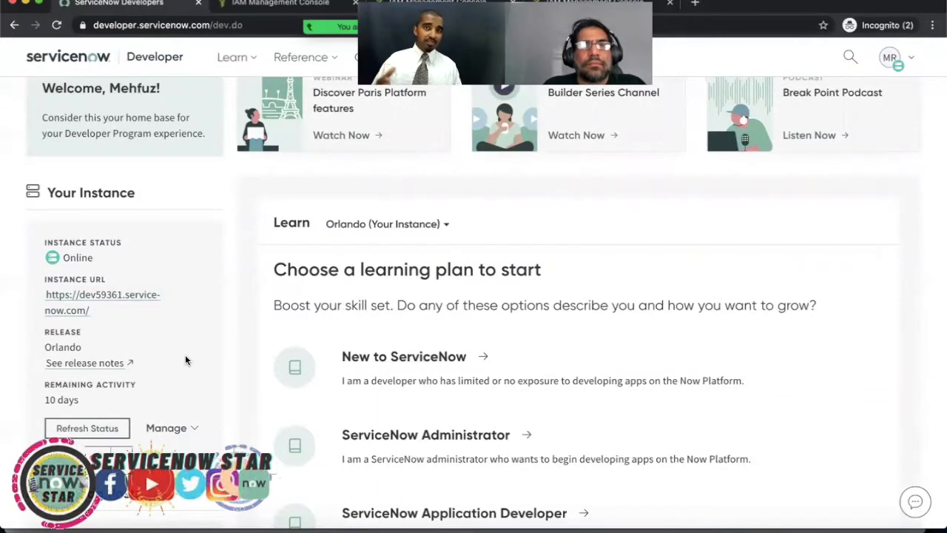
scroll(185, 361, down, 2)
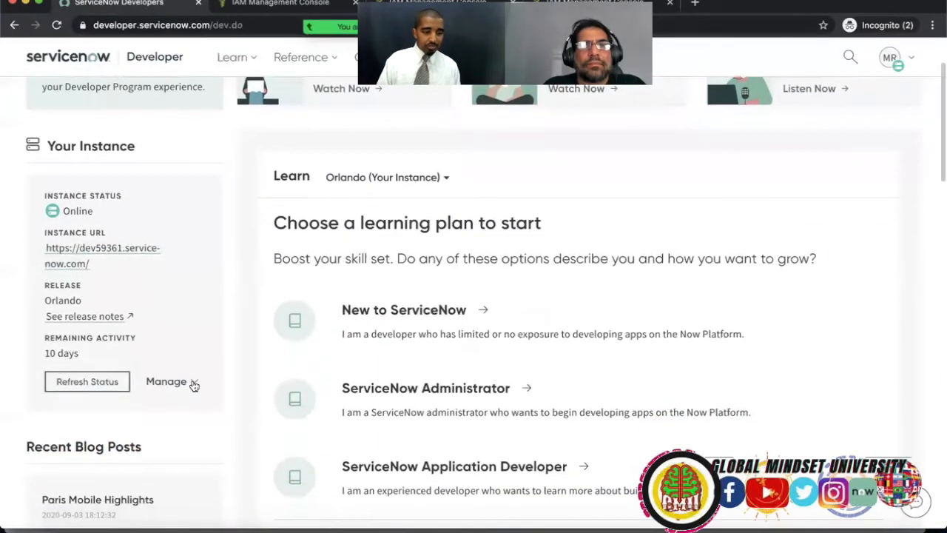
click(192, 382)
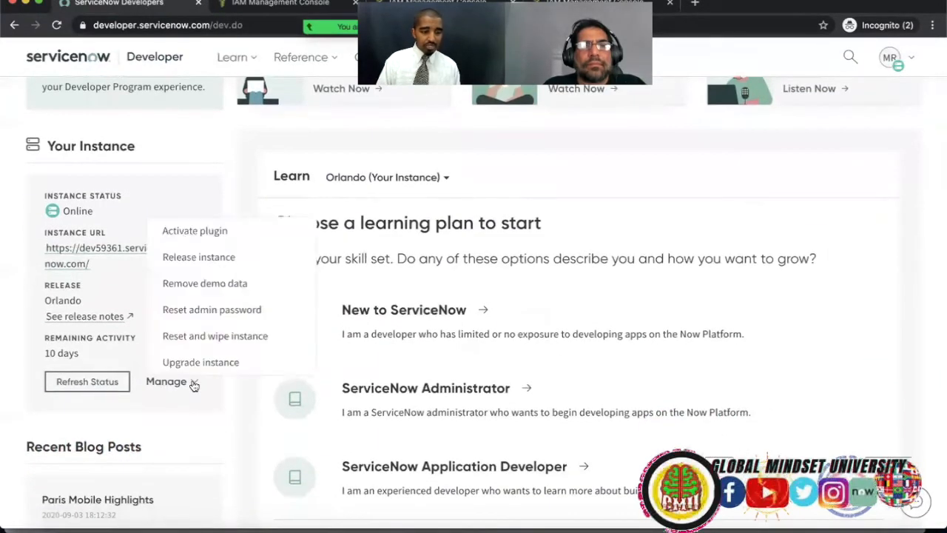
click(206, 234)
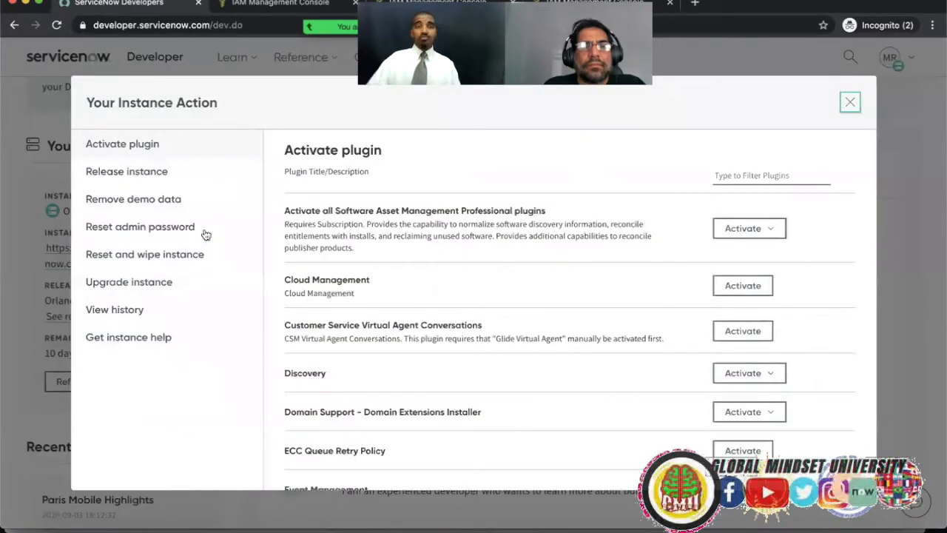
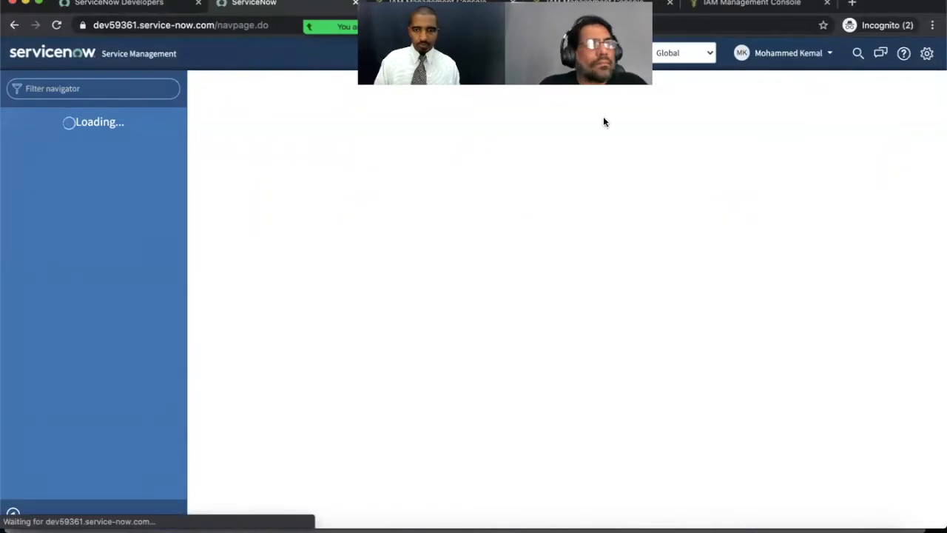
Bring up the note with the policy JSON and saved AWS keys, and return to the ServiceNow instance
click(83, 89)
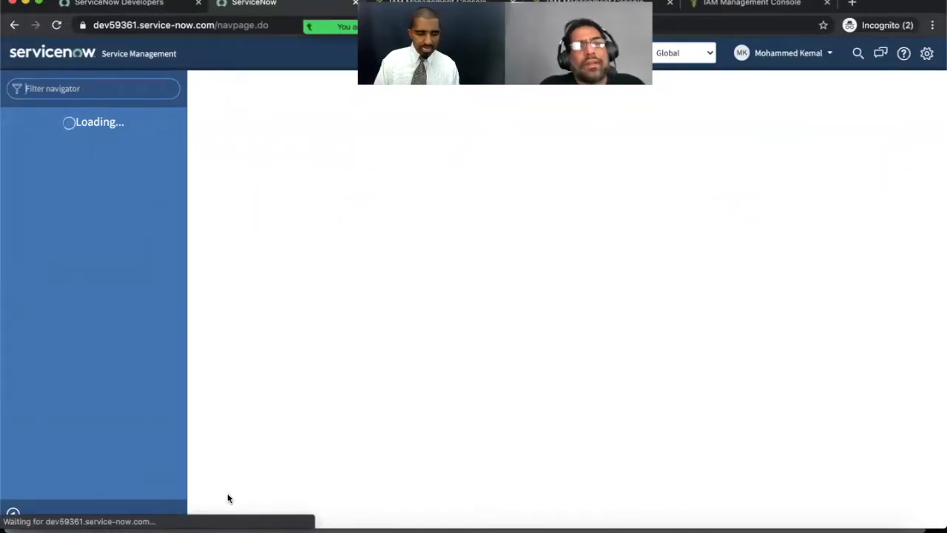
click(220, 527)
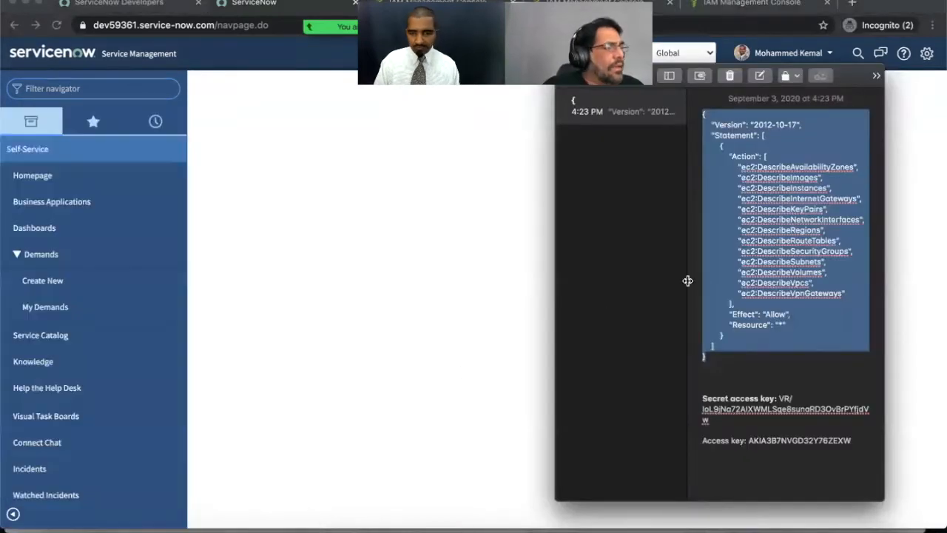
click(758, 274)
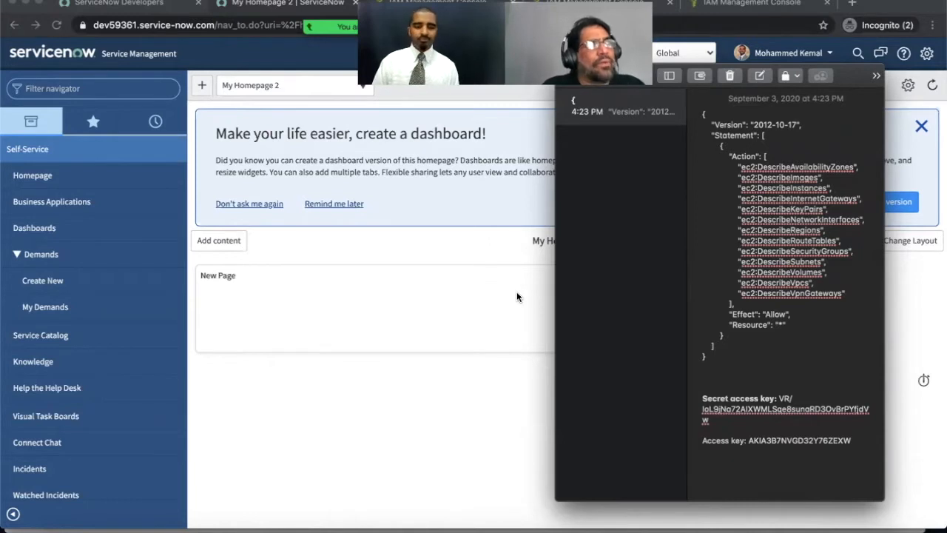
click(465, 290)
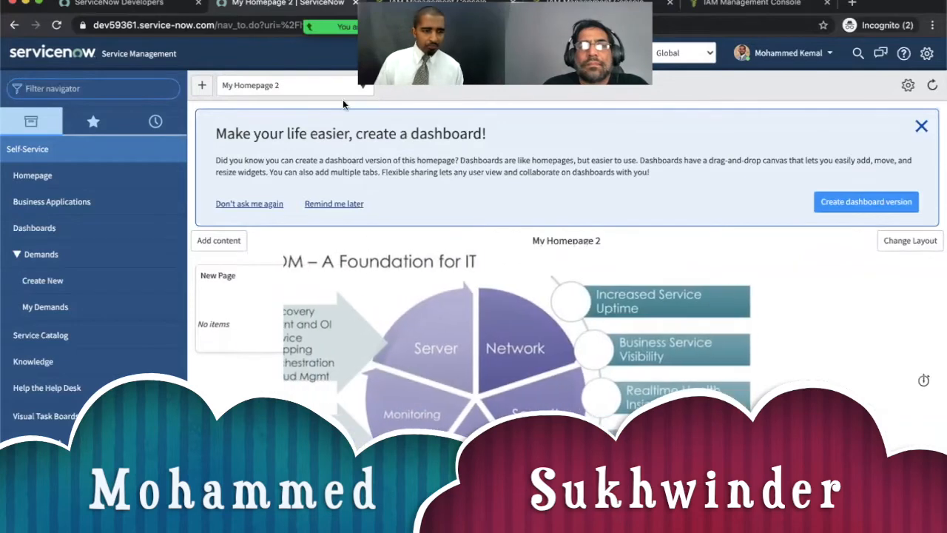
Filter the navigator by "cre" and open the Discovery - Credentials list
click(72, 88)
text(credi)
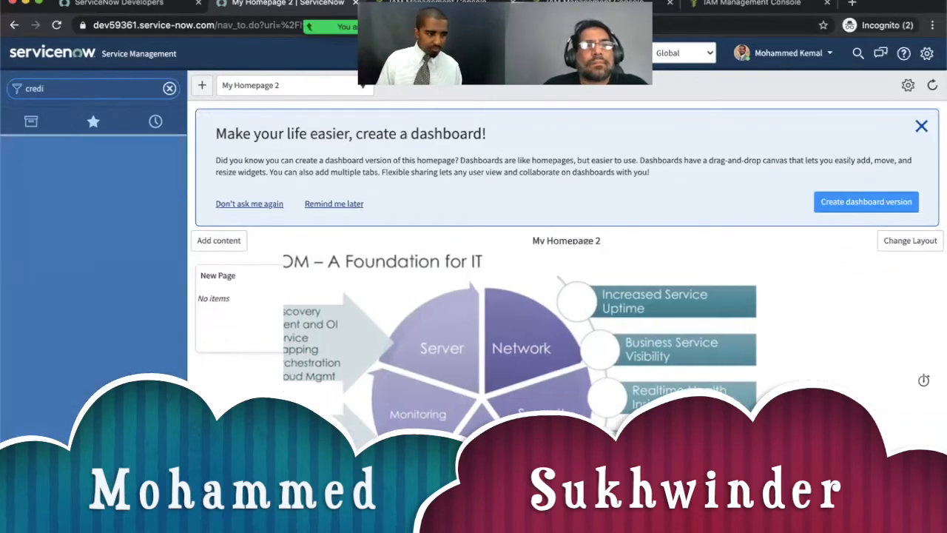
key(BackSpace)
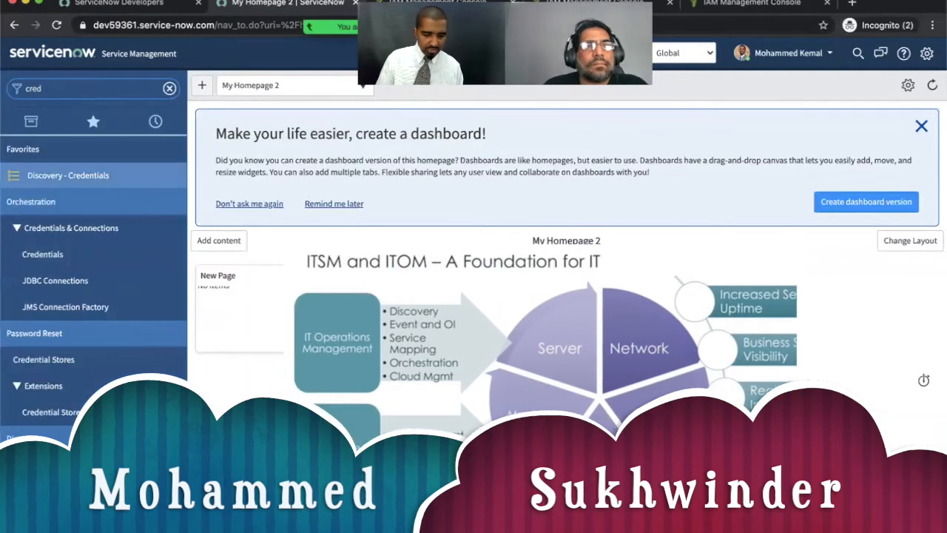
text(i)
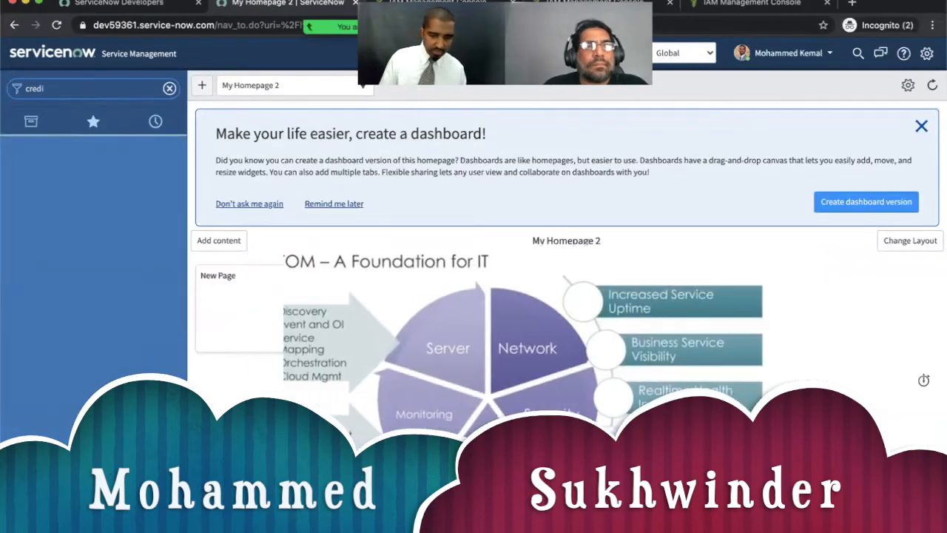
key(BackSpace)
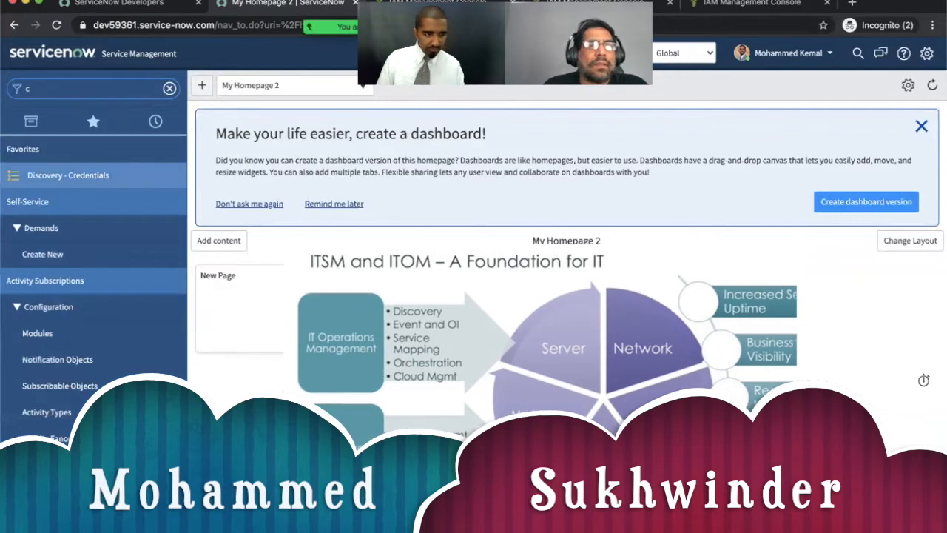
text(re)
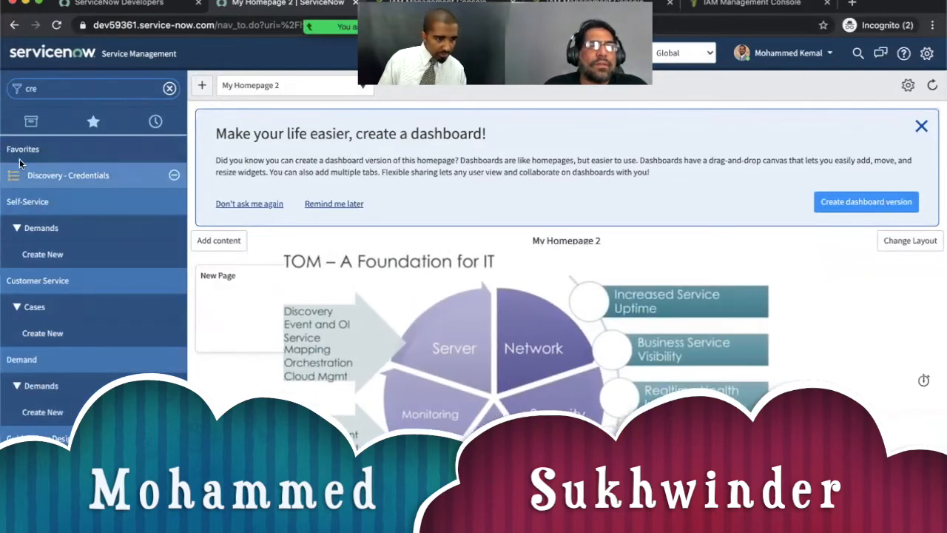
click(63, 177)
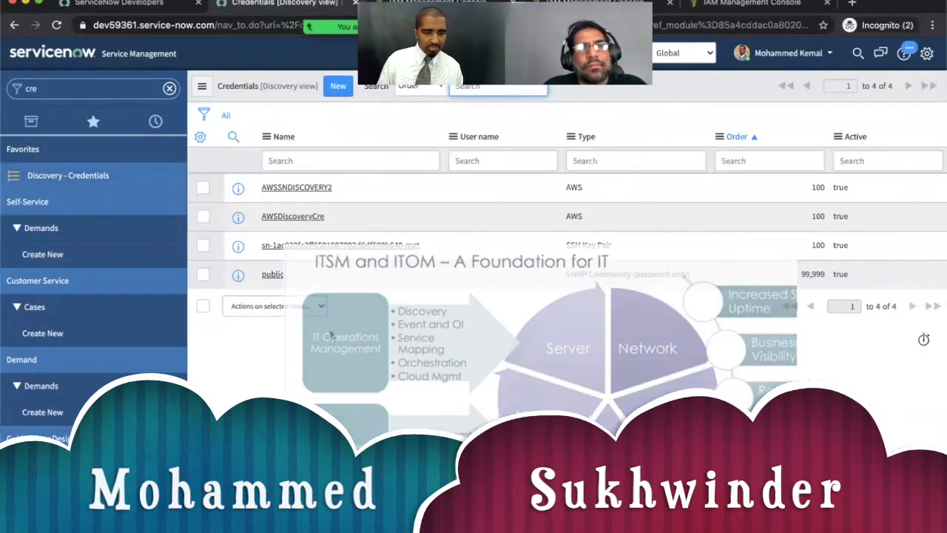
Start a new AWS Credentials record and name it DiscoveryAWSU3
click(338, 88)
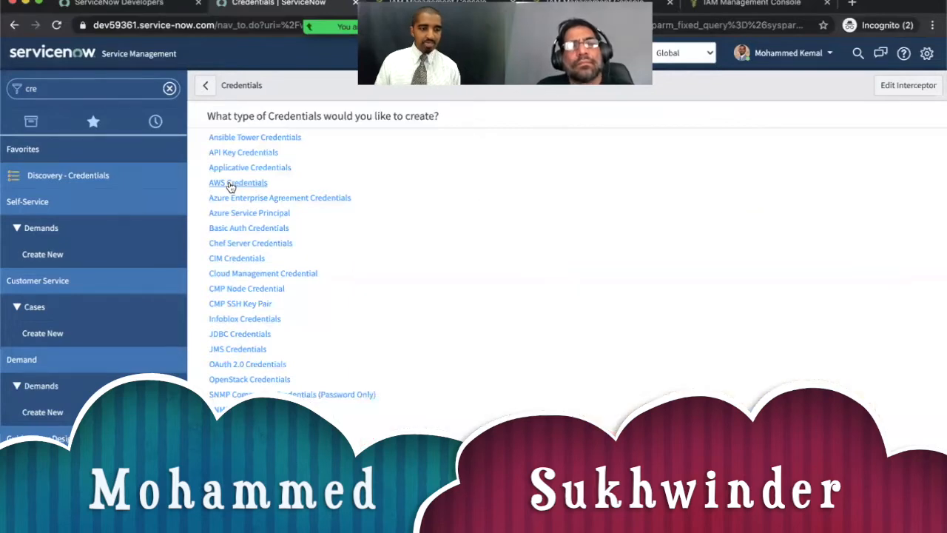
click(230, 184)
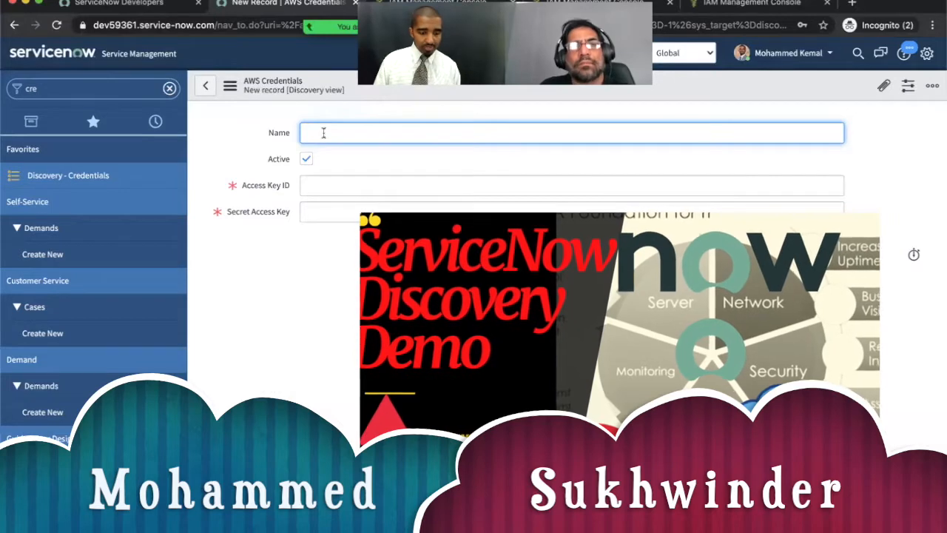
text(D)
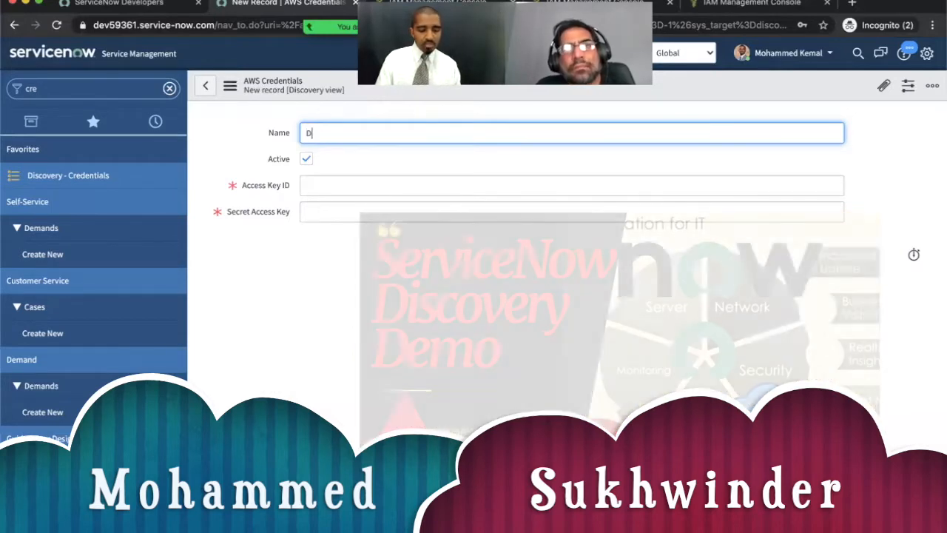
text(iscover)
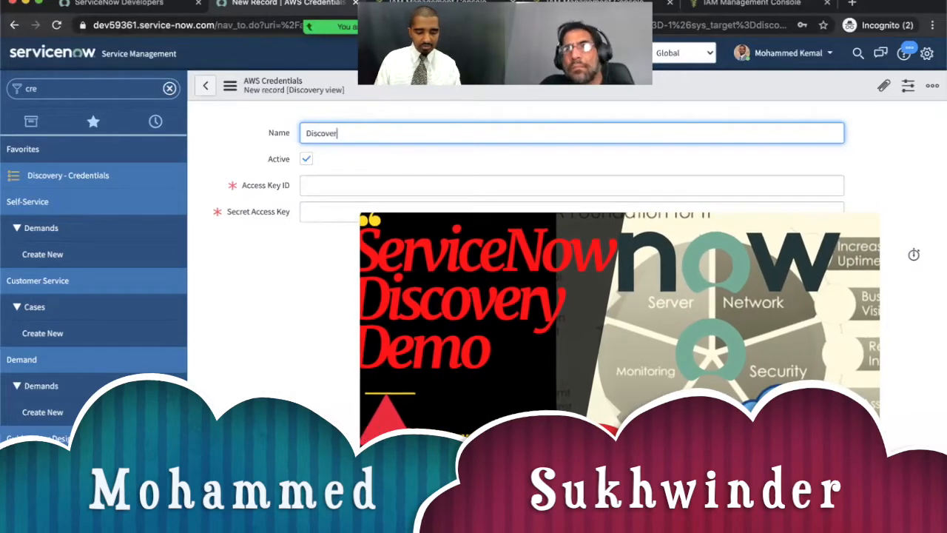
text(y)
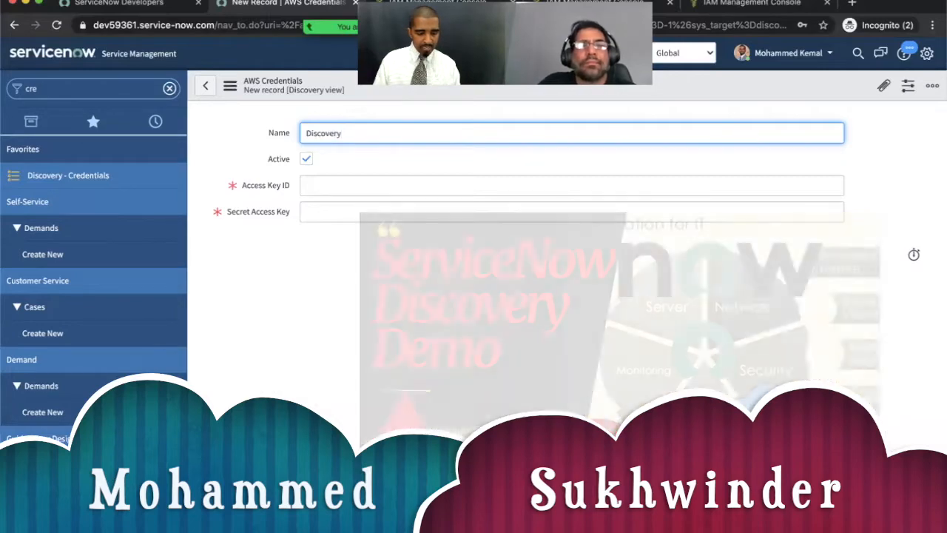
text(AWS)
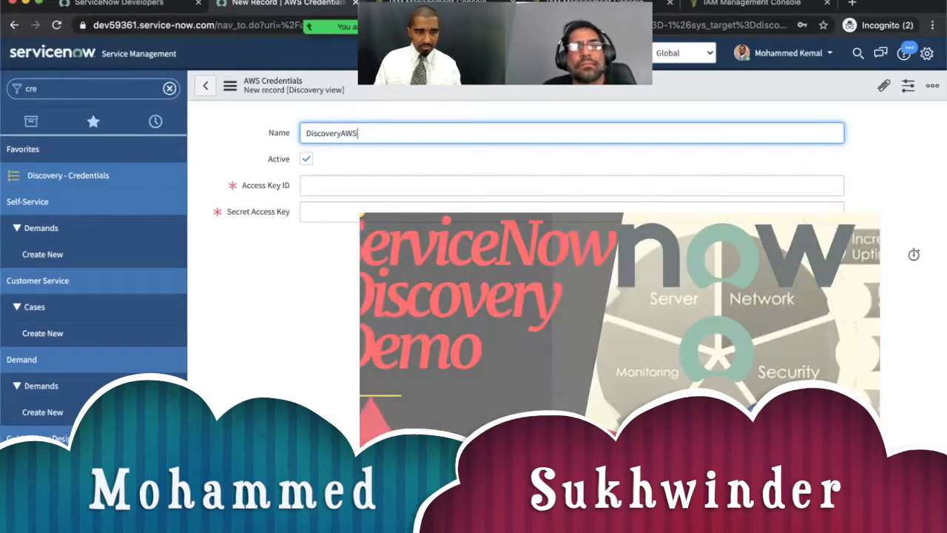
text(U3)
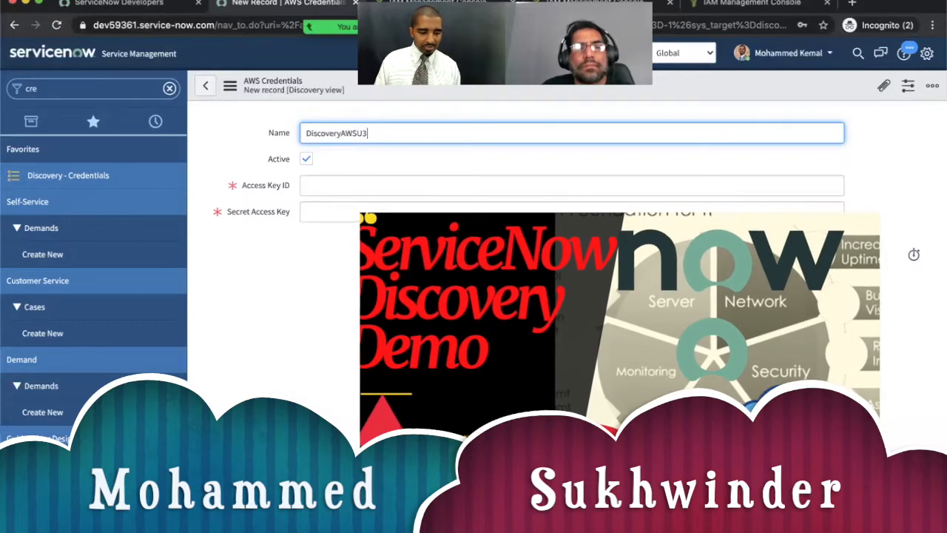
Copy the access key ID and secret access key from the note into the matching fields of the AWS credentials record
key(super+Tab)
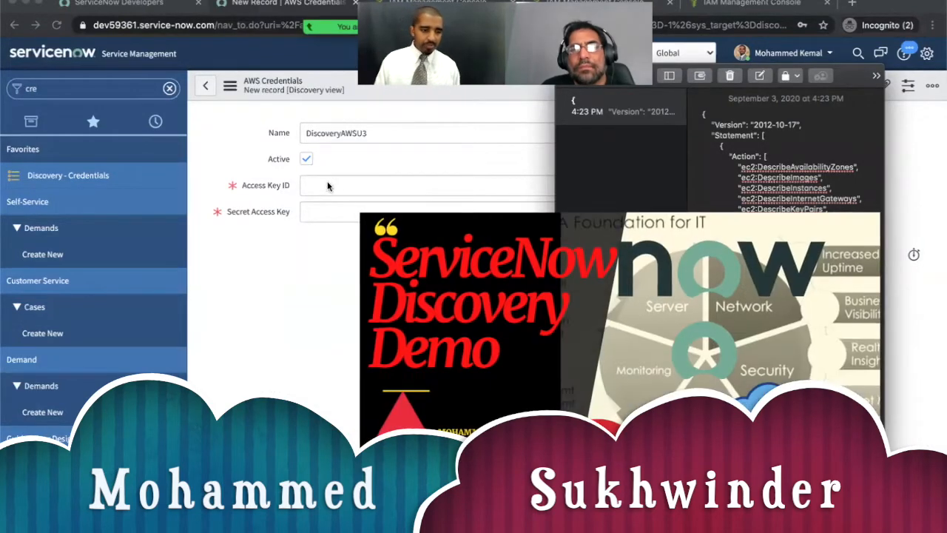
click(316, 186)
click(316, 185)
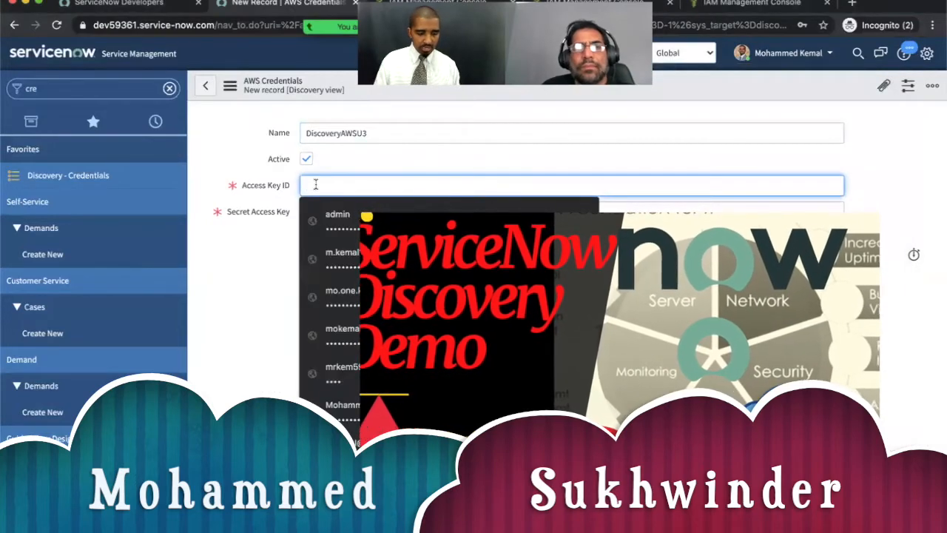
key(super+v)
click(285, 288)
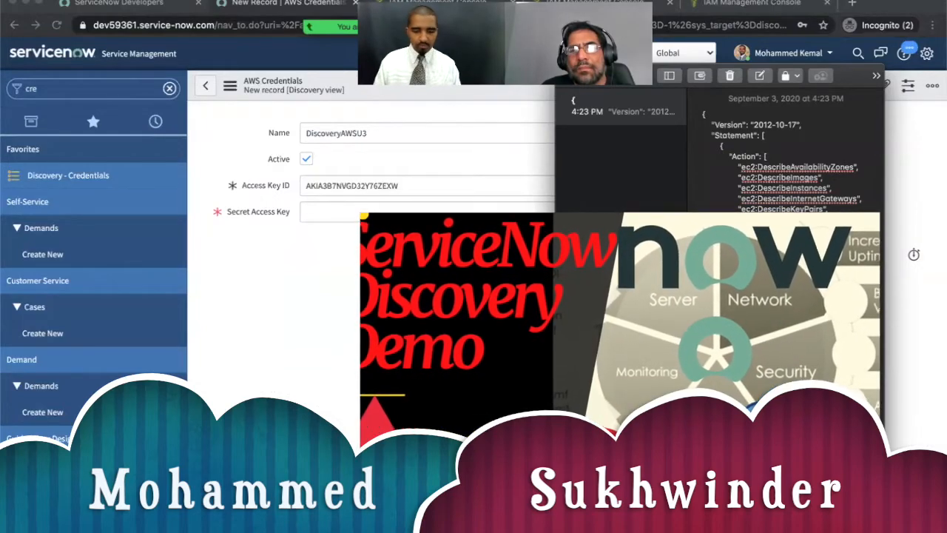
click(313, 210)
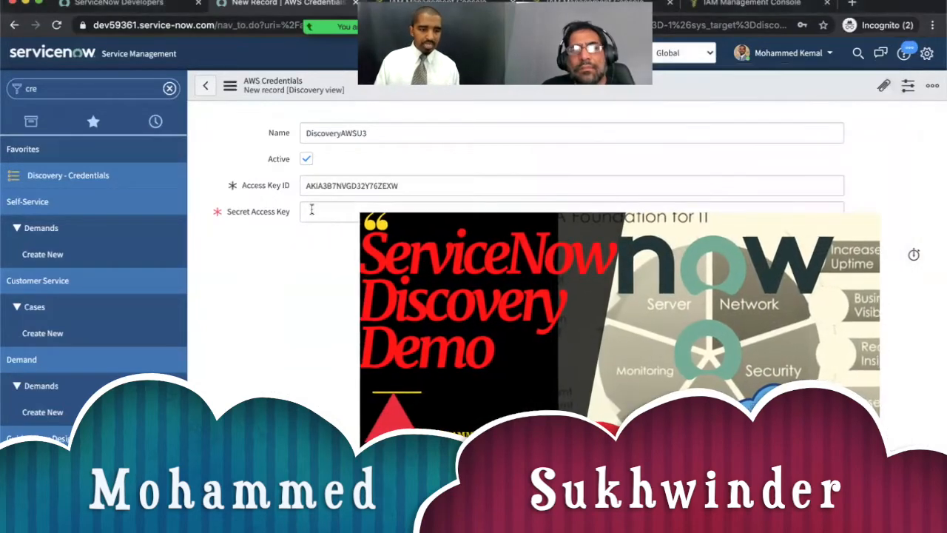
key(ctrl+v)
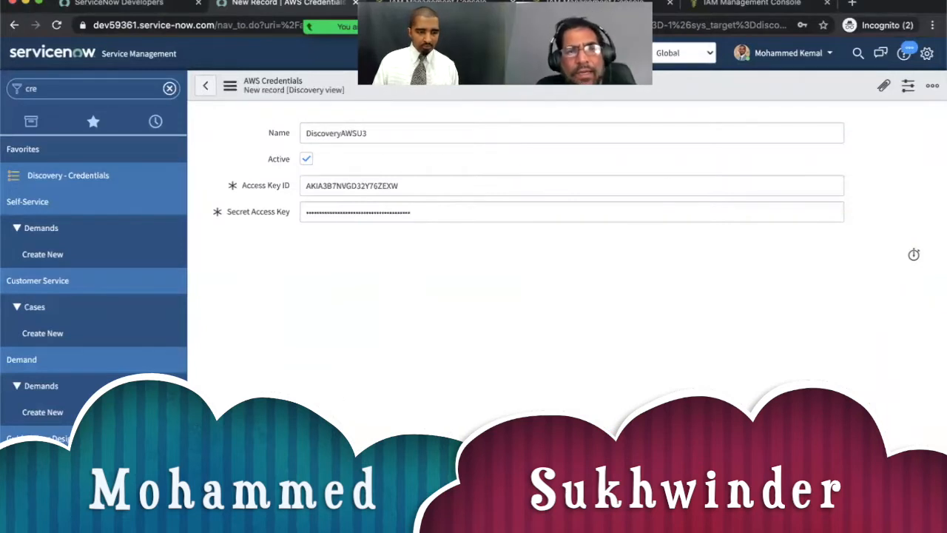
Bring the note forward and widen its window to check the saved secret access key and access key
key(super+Tab)
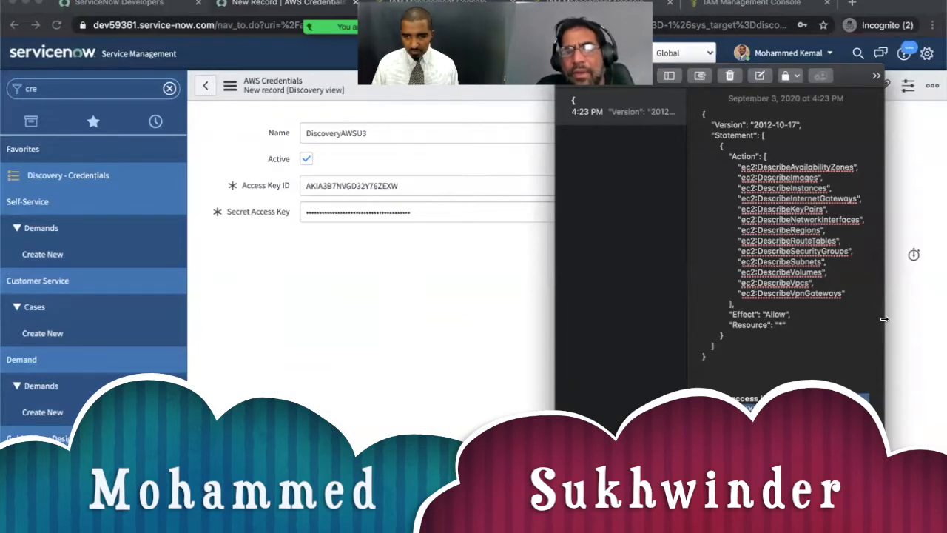
drag(884, 318, 928, 316)
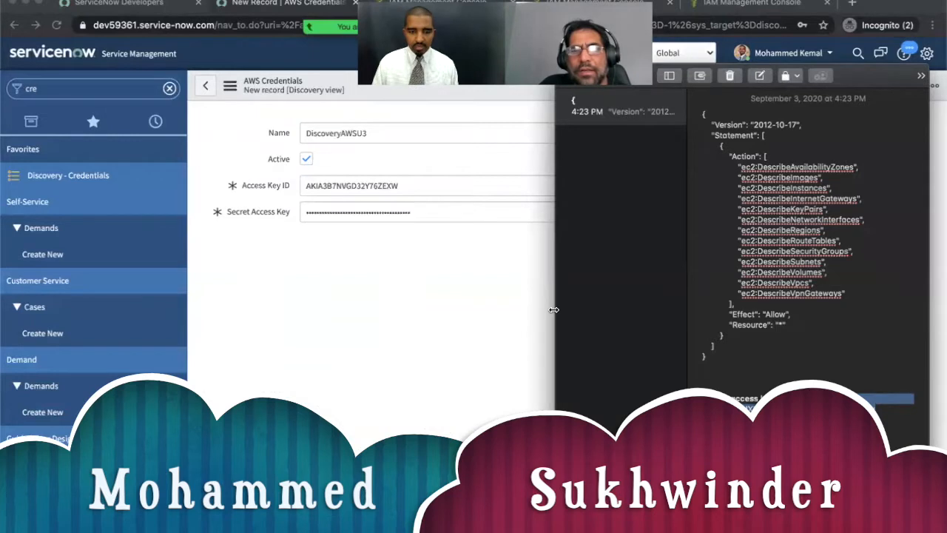
drag(553, 309, 325, 338)
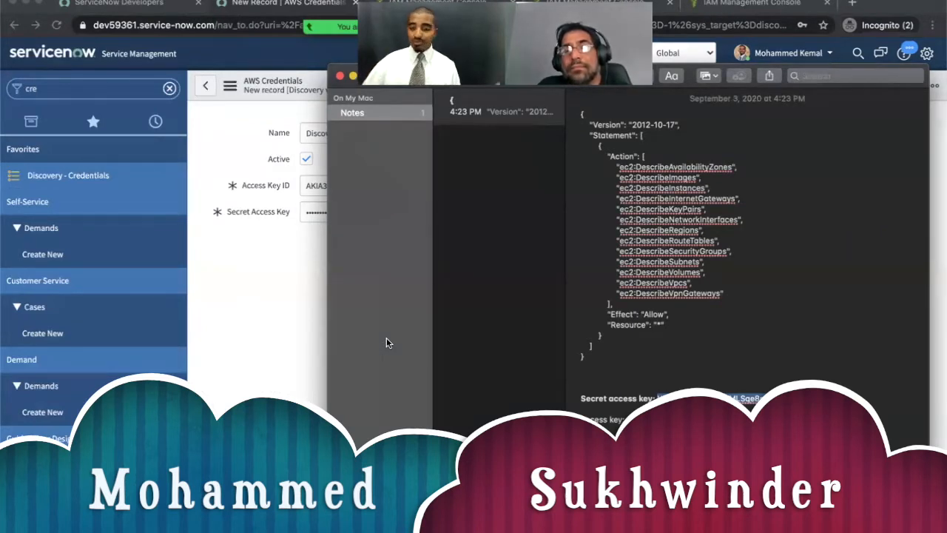
click(688, 420)
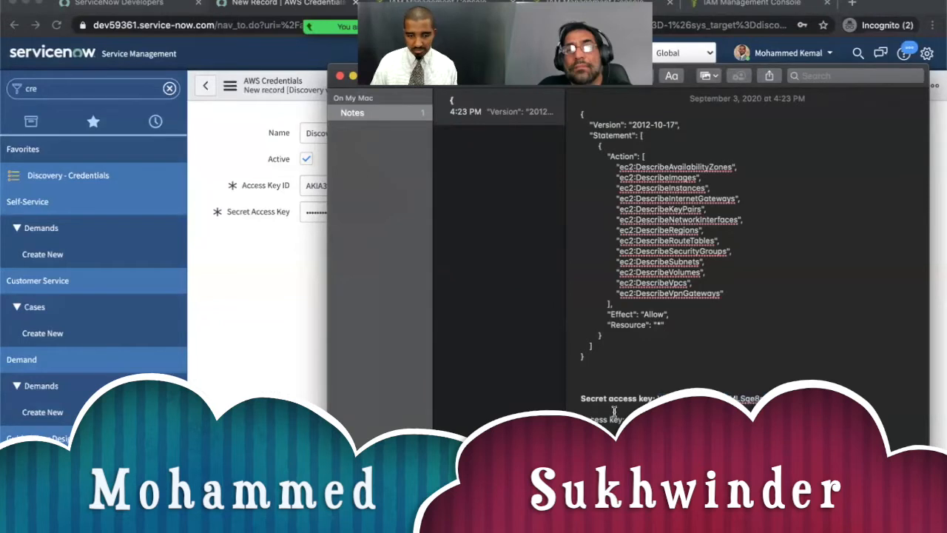
Return to the AWS credentials form and save the DiscoveryAWSU3 record
click(250, 322)
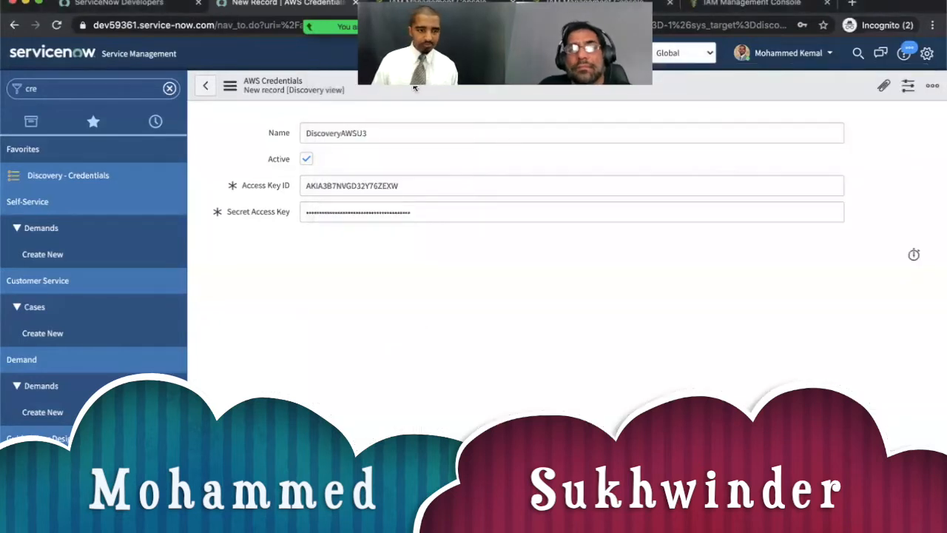
click(230, 86)
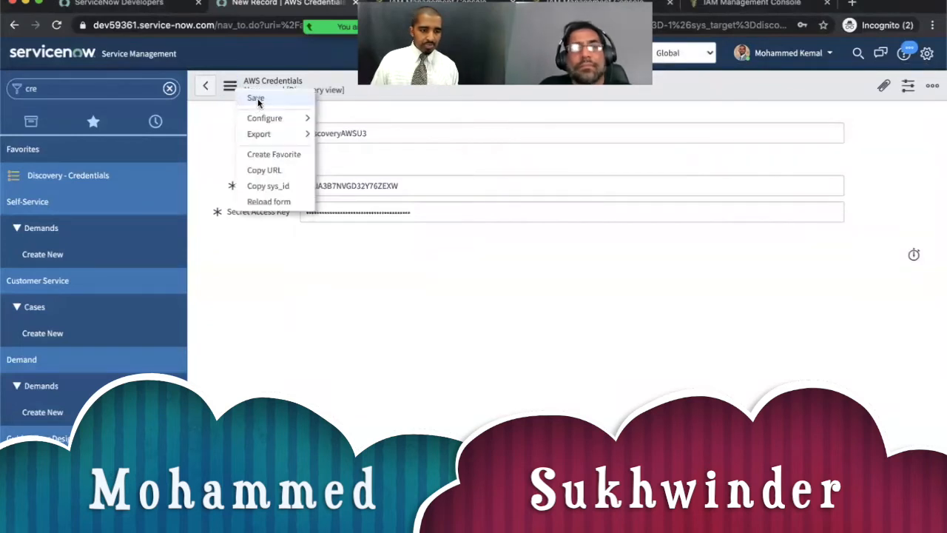
click(255, 99)
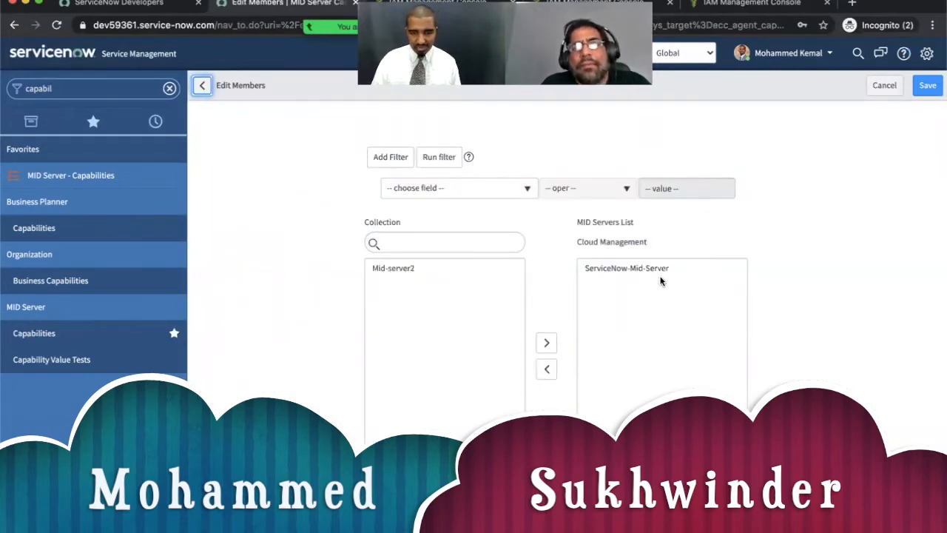
Add Mid-server2 to the MID Servers list of the Cloud Management capability, save the members and update the capability record
click(400, 269)
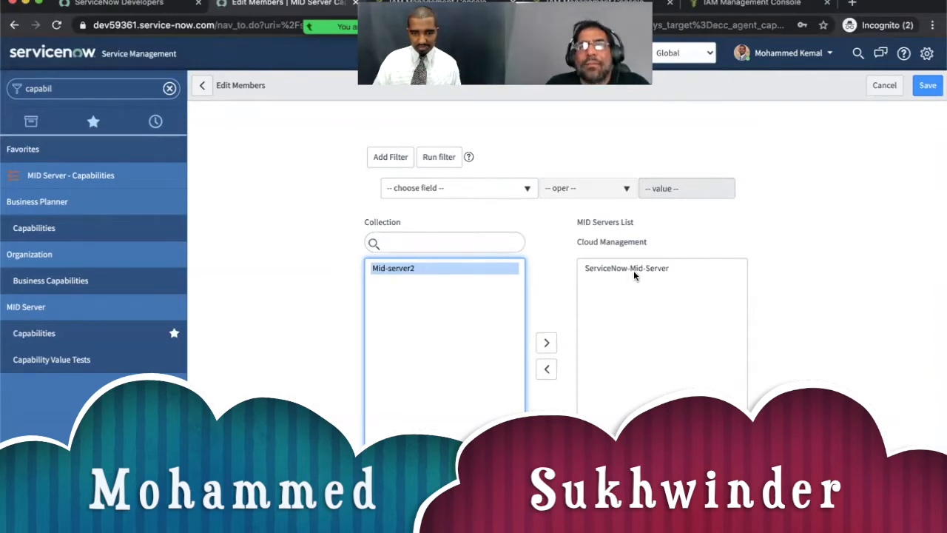
click(546, 343)
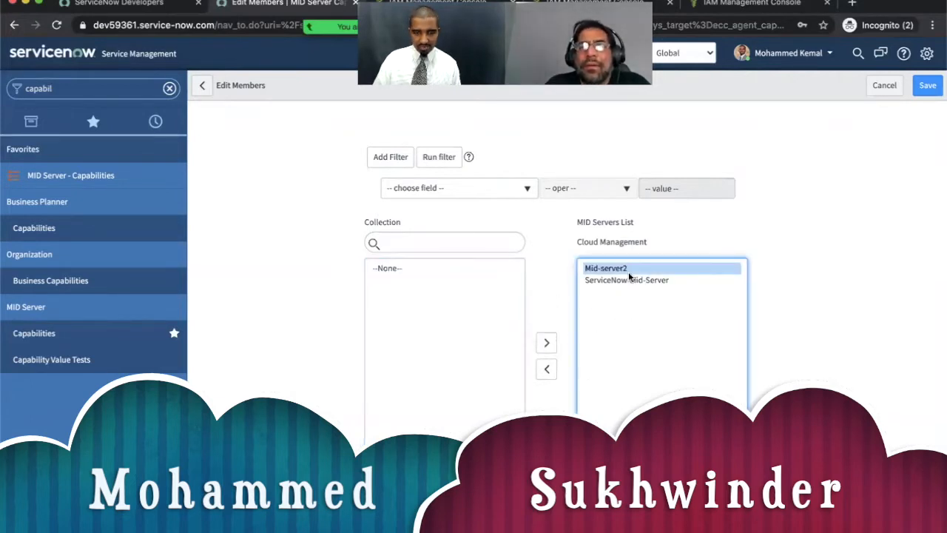
click(927, 85)
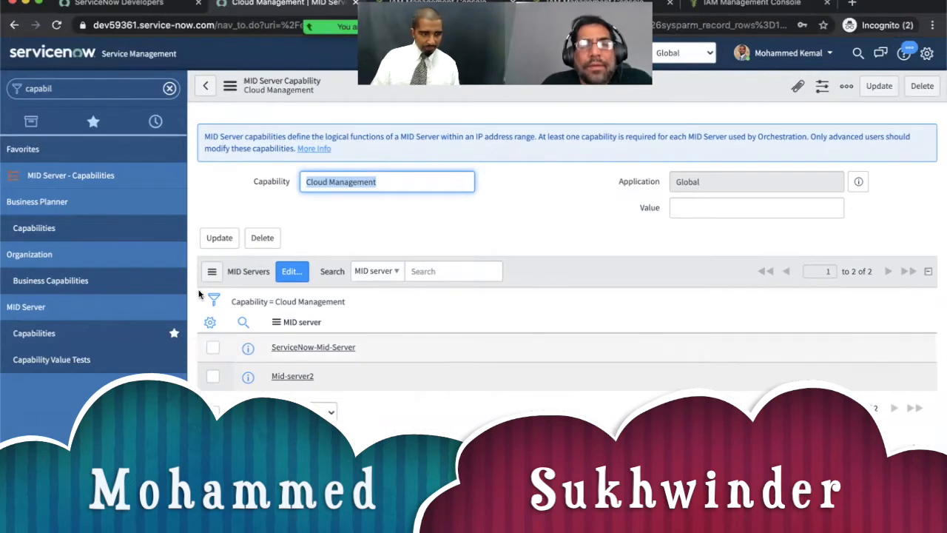
click(68, 87)
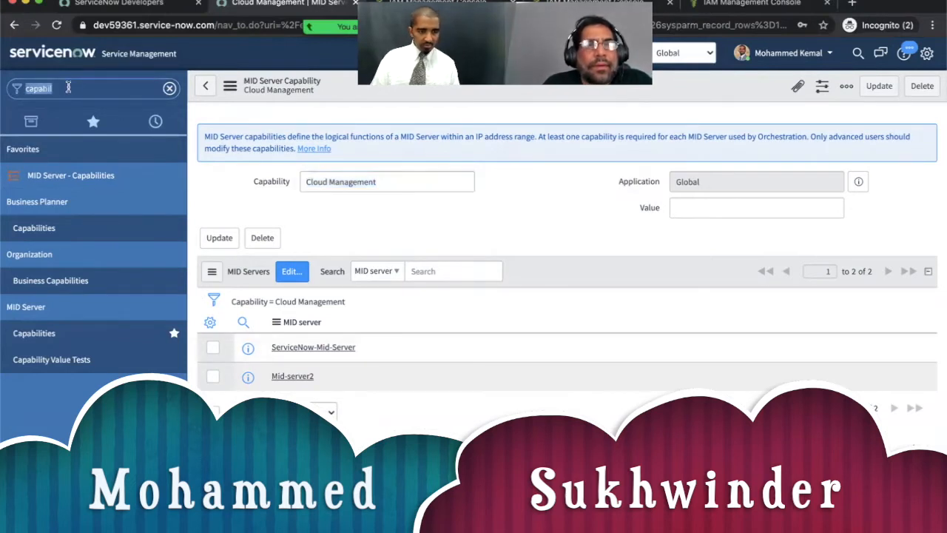
click(878, 86)
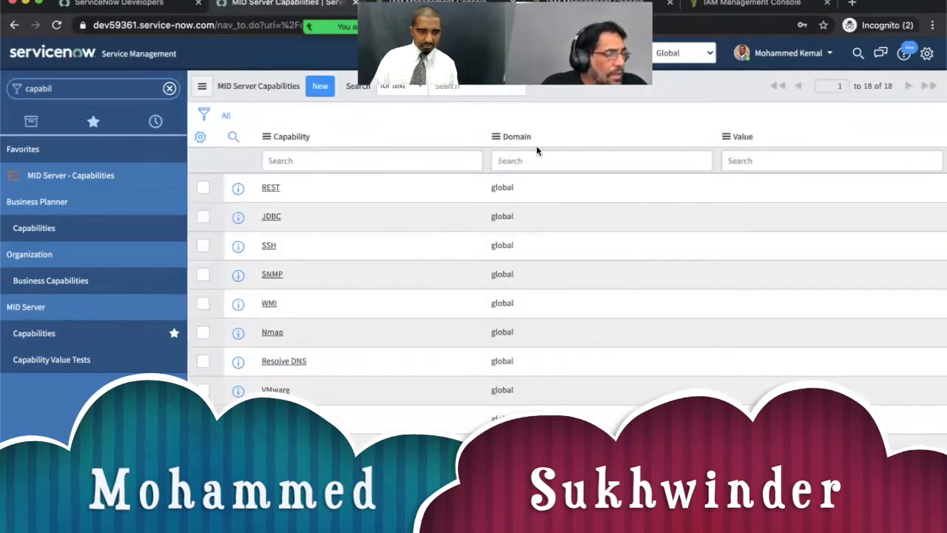
Filter the navigator for "servers" and open the MID Server application's Servers list
click(71, 88)
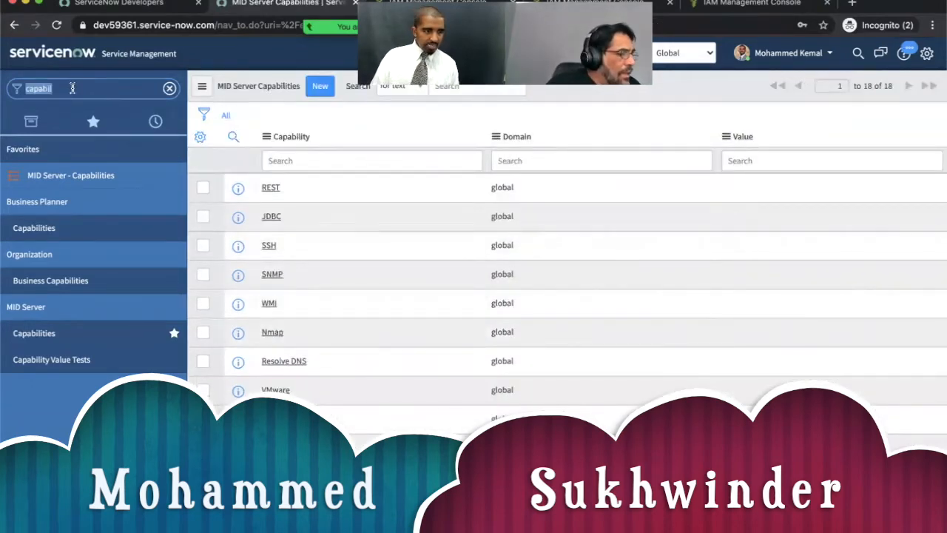
click(72, 88)
key(BackSpace)
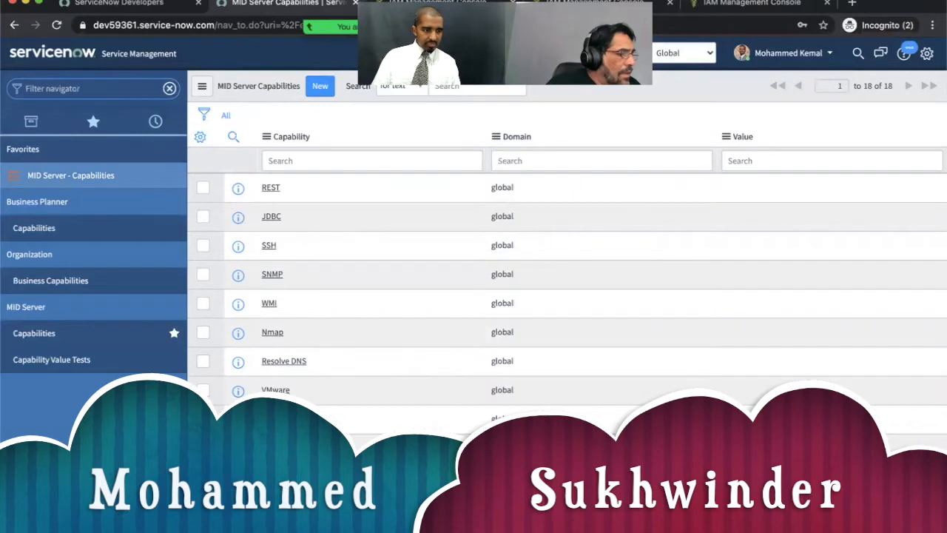
key(BackSpace)
text(se)
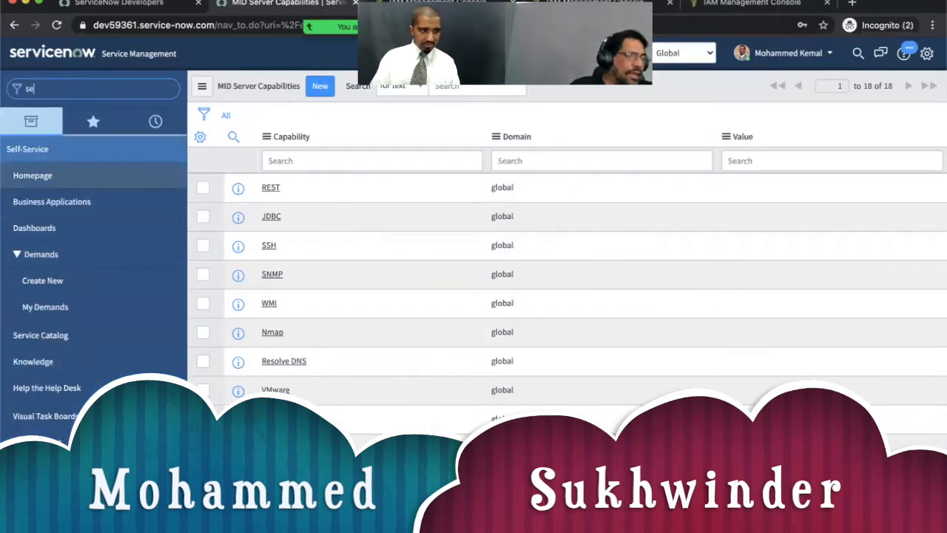
text(rvers)
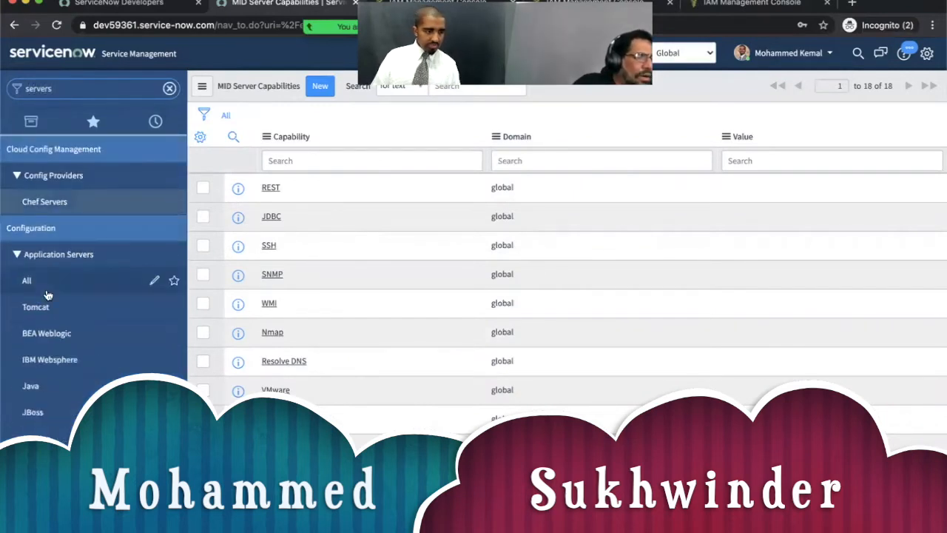
scroll(47, 375, down, 1)
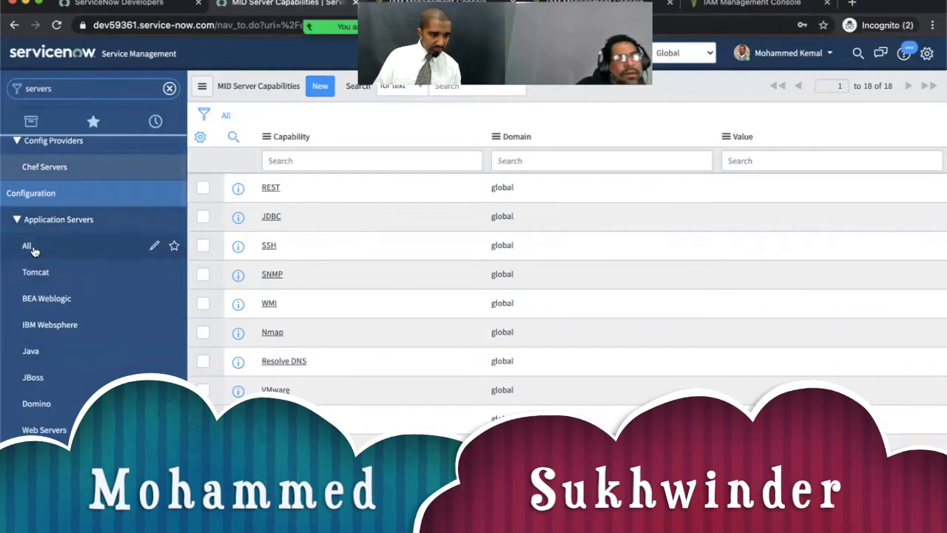
scroll(32, 250, down, 10)
scroll(47, 344, down, 9)
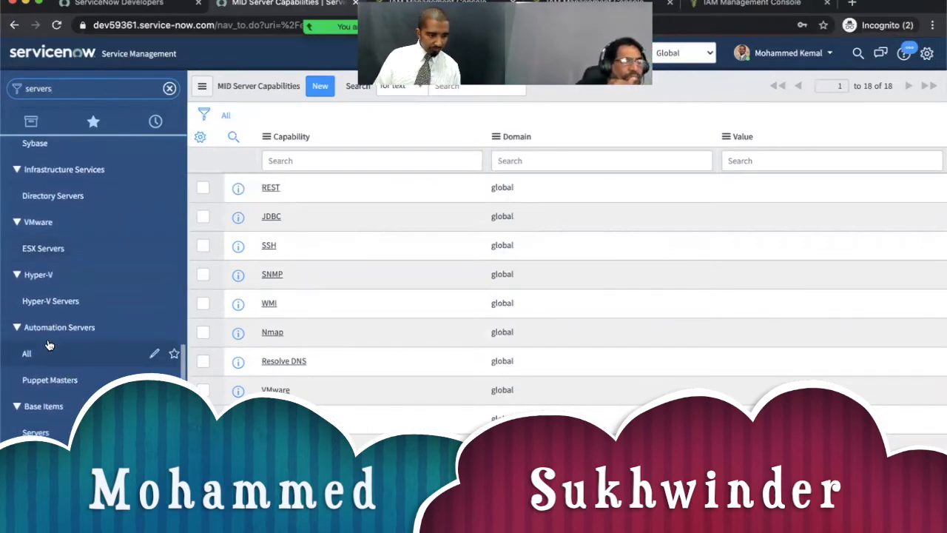
scroll(47, 344, down, 6)
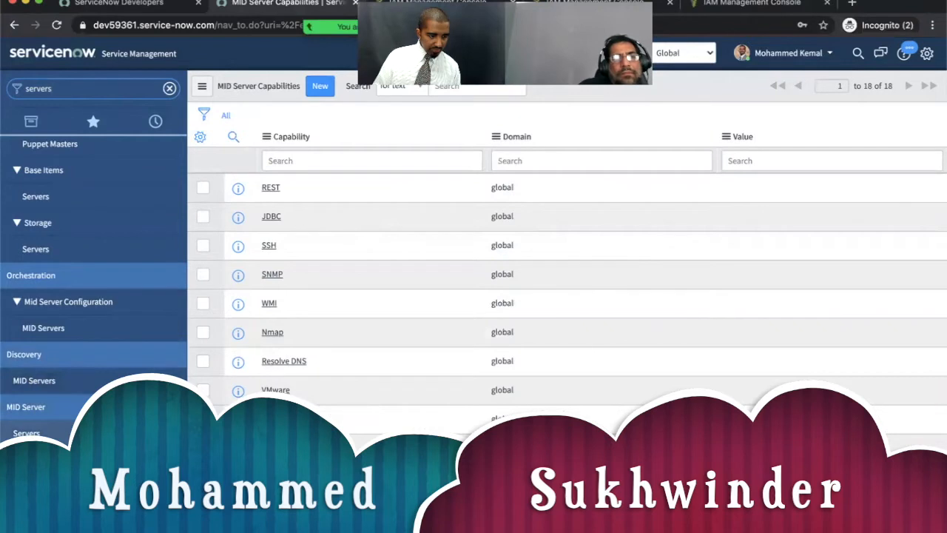
click(32, 430)
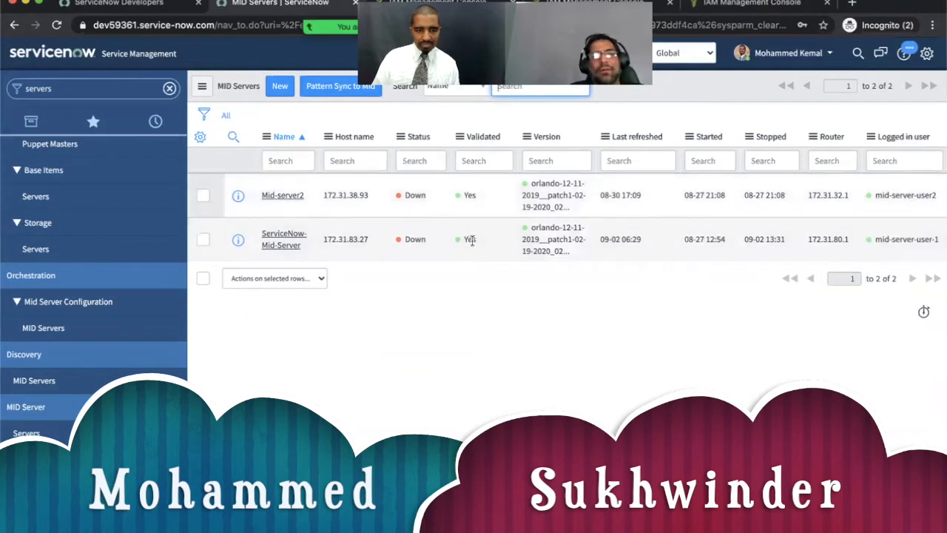
Invalidate the Mid-server2 MID Server, reopen its record and validate it again
click(412, 213)
click(276, 197)
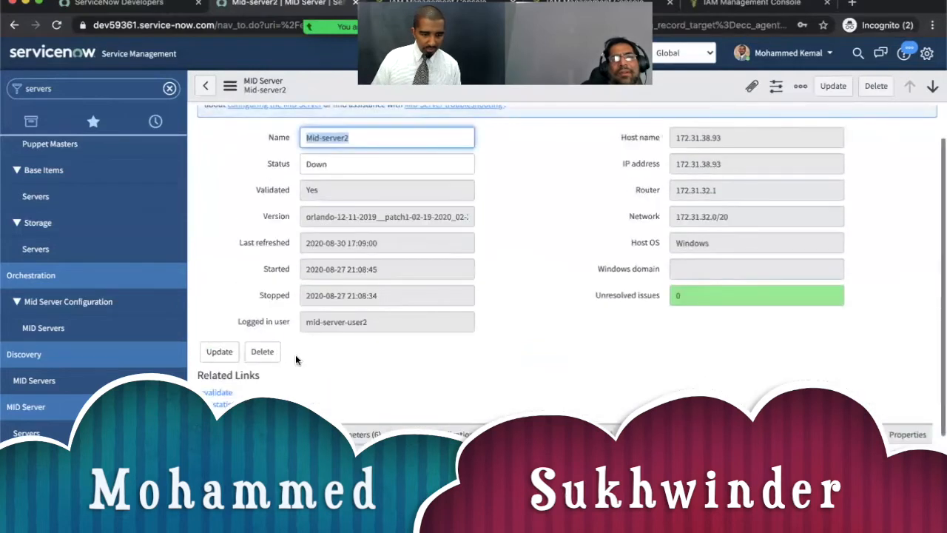
click(213, 394)
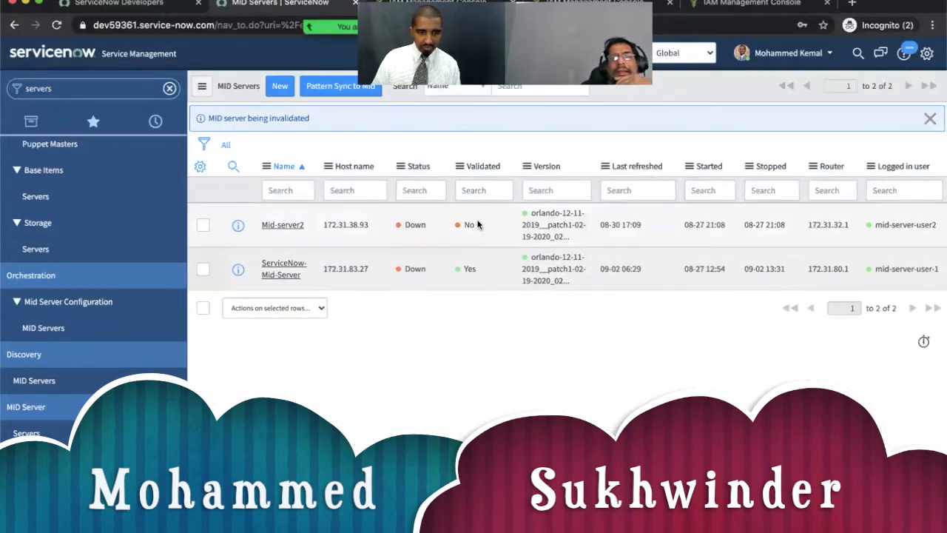
click(279, 224)
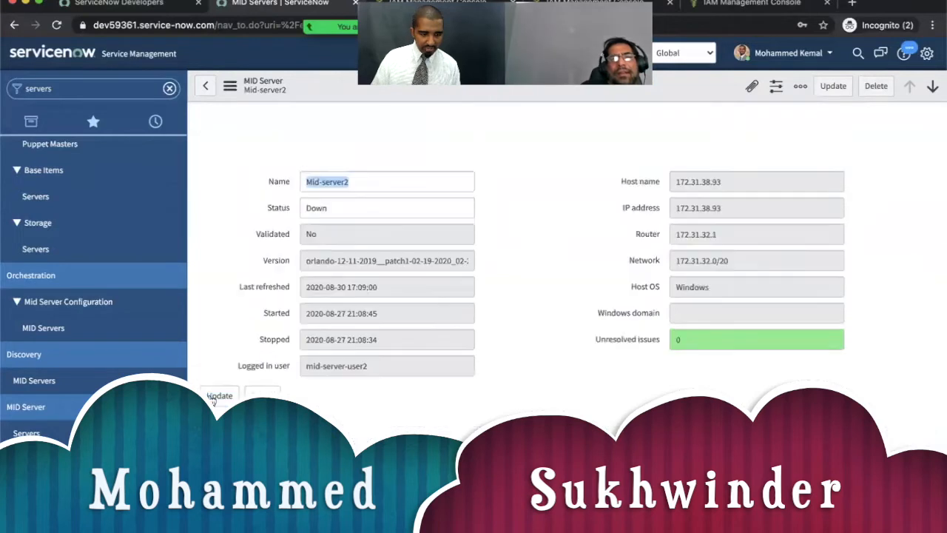
click(218, 439)
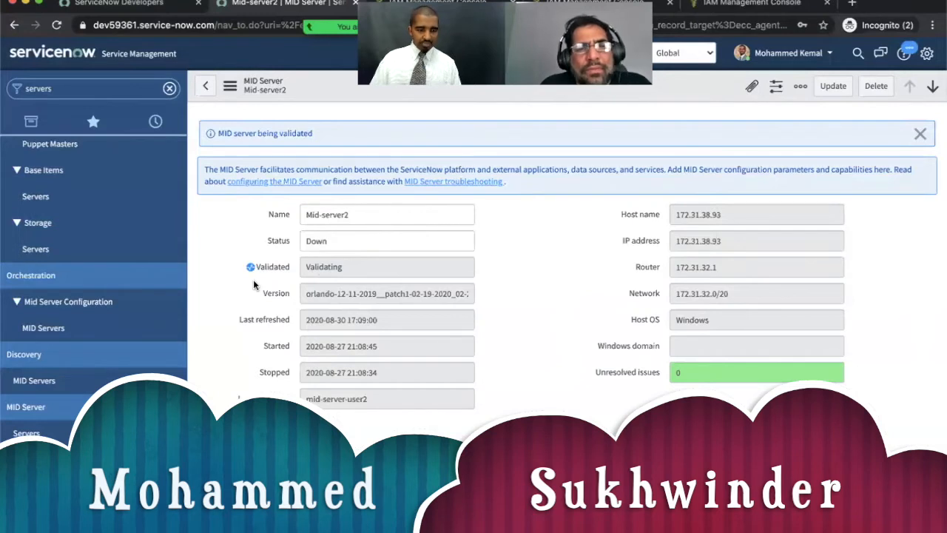
Check the validation status of Mid-server2 by reloading its form and comparing it with the MID Servers list
mouse_move(352, 319)
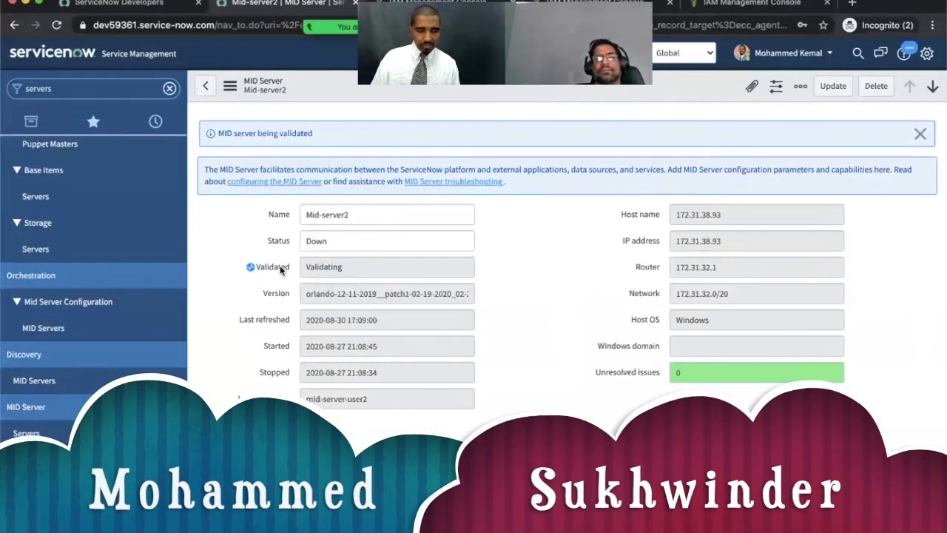
mouse_move(258, 264)
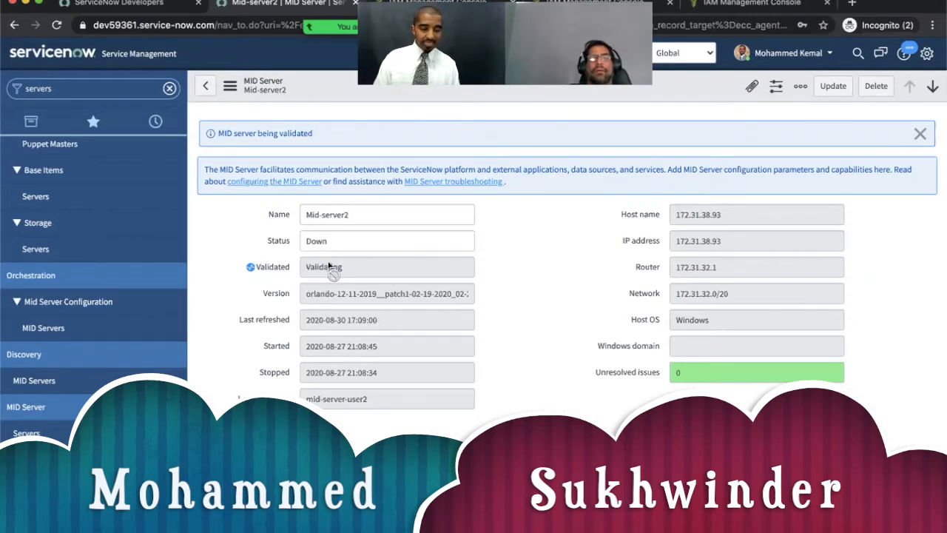
click(230, 87)
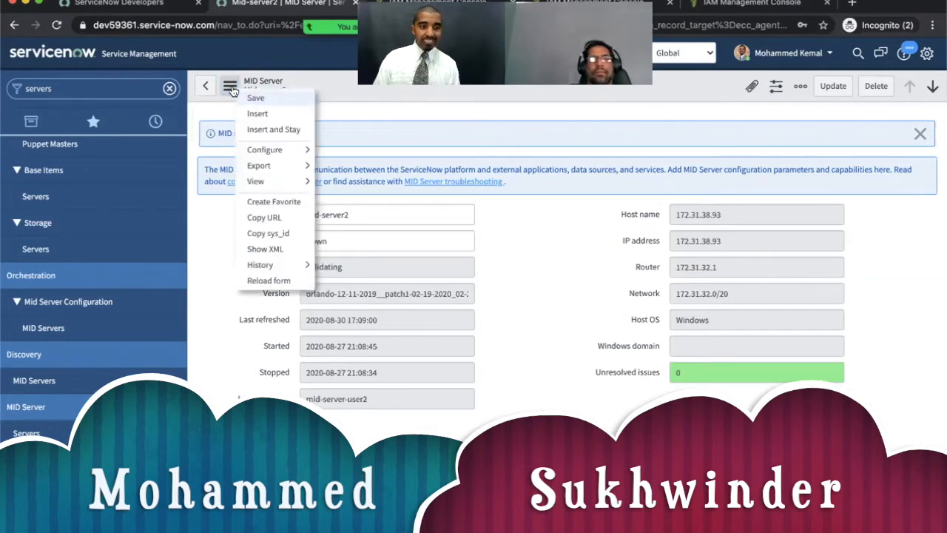
click(256, 282)
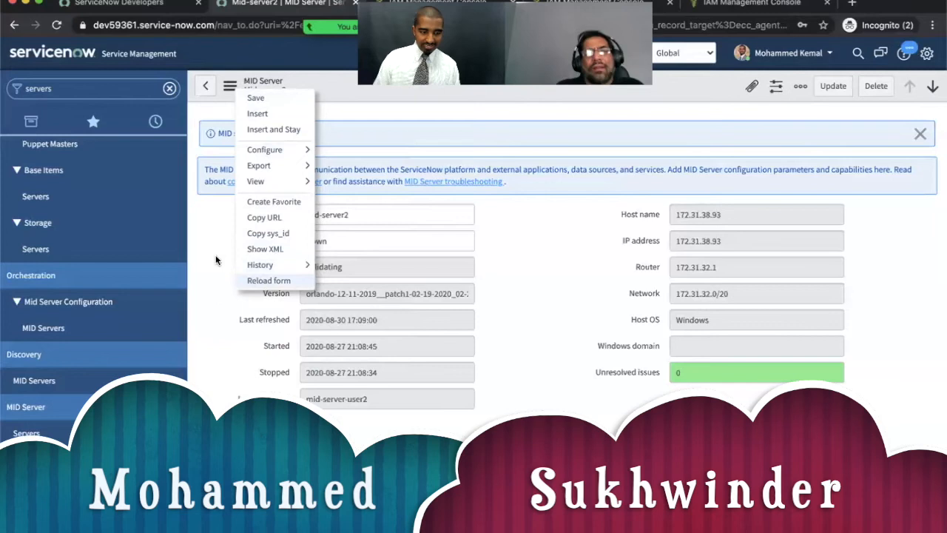
click(230, 86)
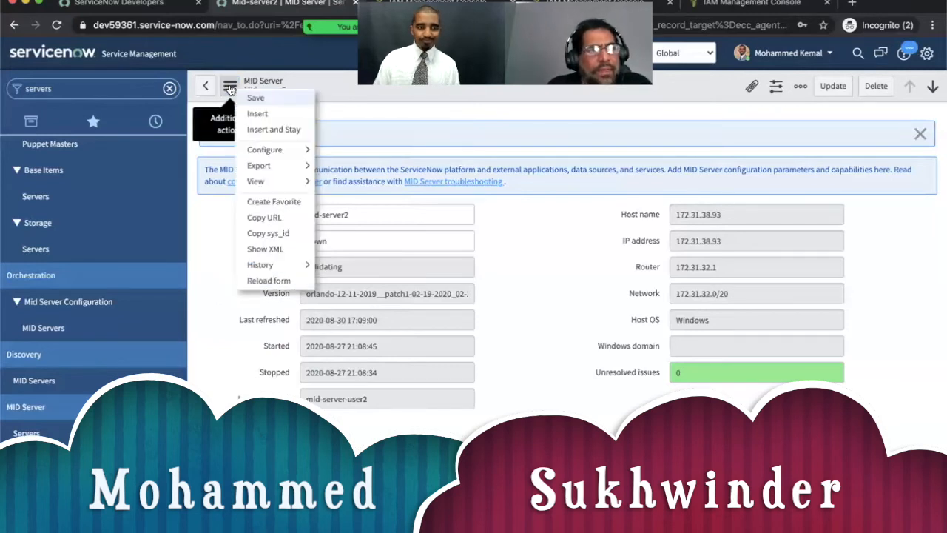
click(260, 280)
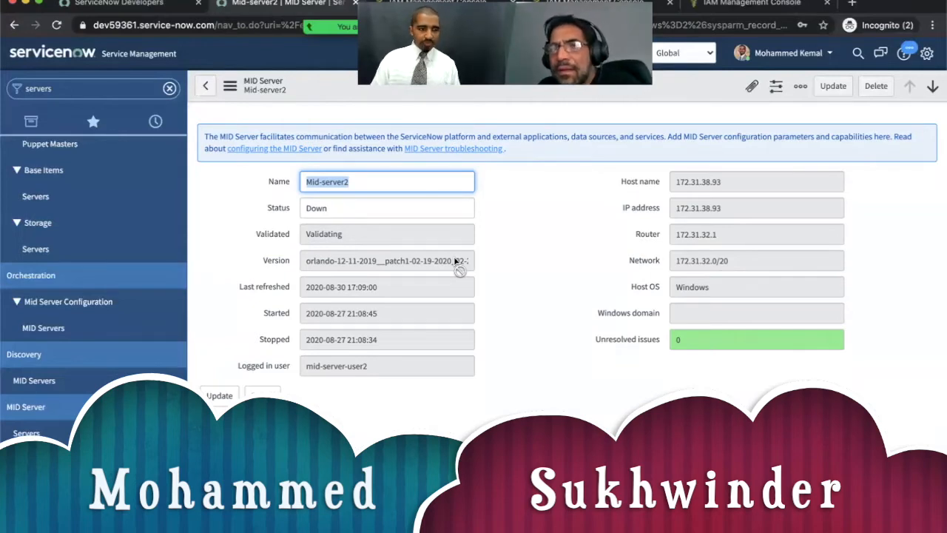
click(205, 86)
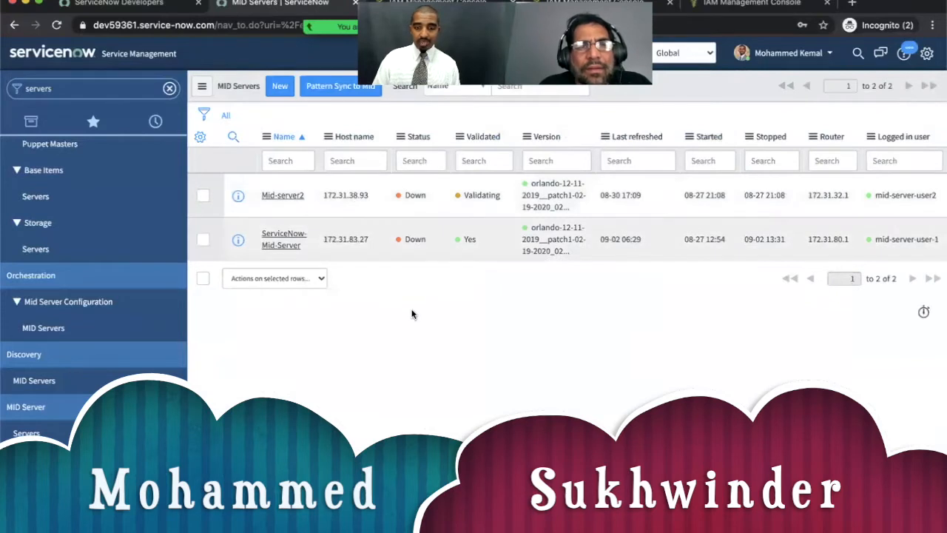
click(275, 196)
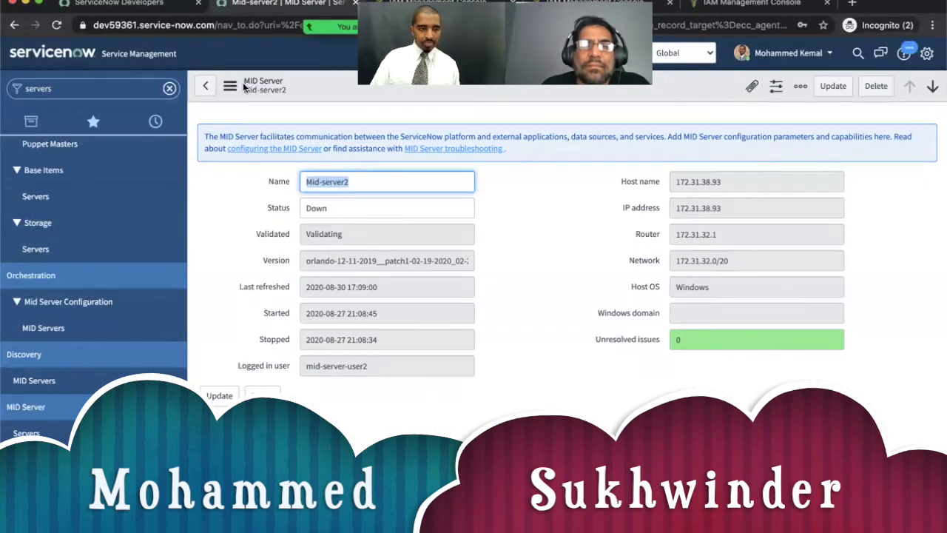
click(206, 89)
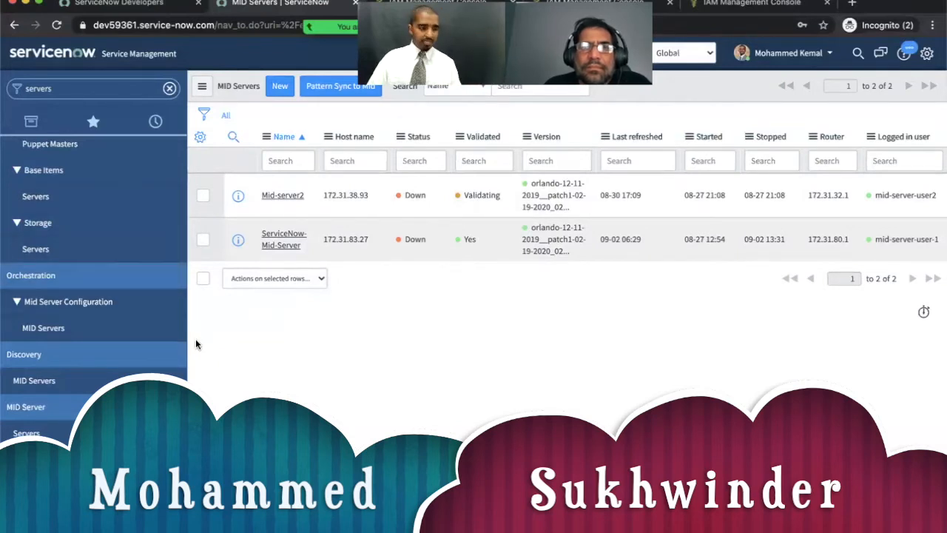
Find the MID Server capabilities through the navigator and open the Cloud Management capability to review its assigned MID Servers
click(155, 120)
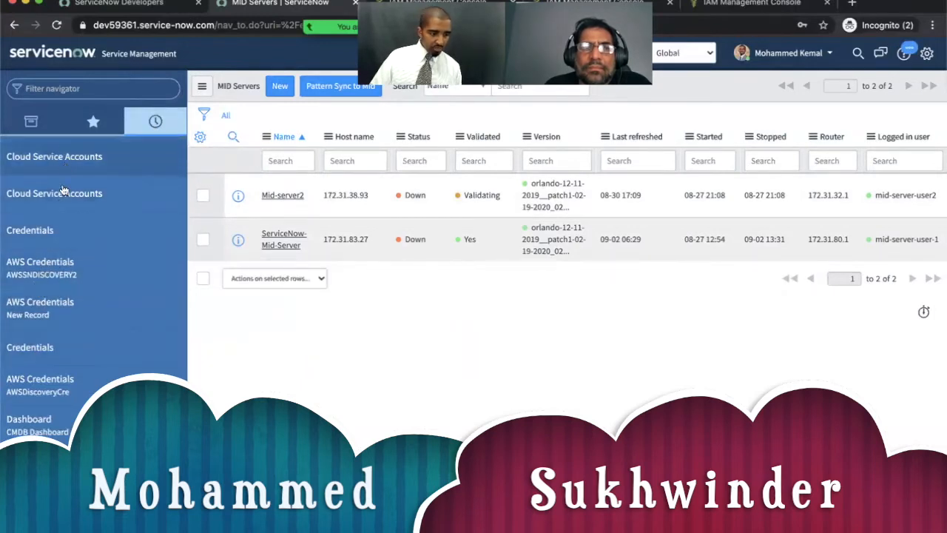
click(31, 123)
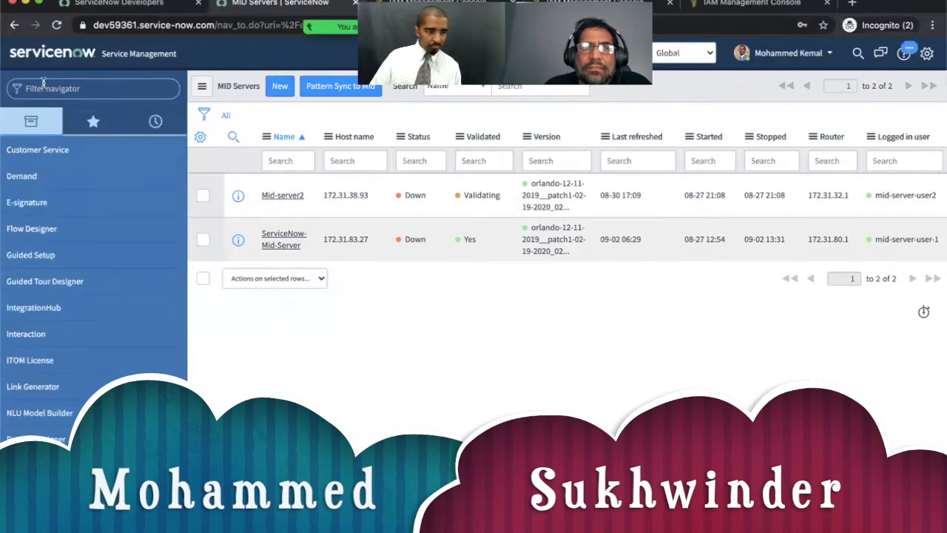
text(pa)
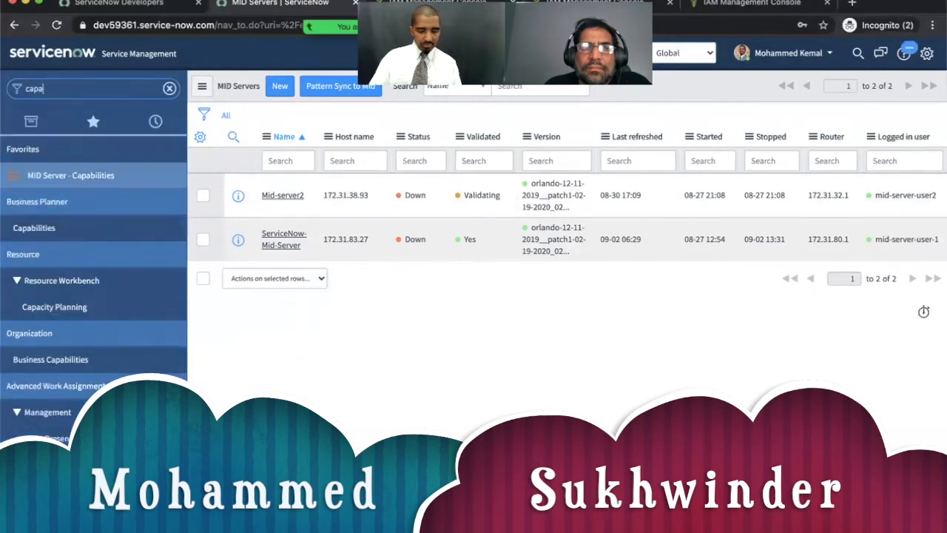
text(b)
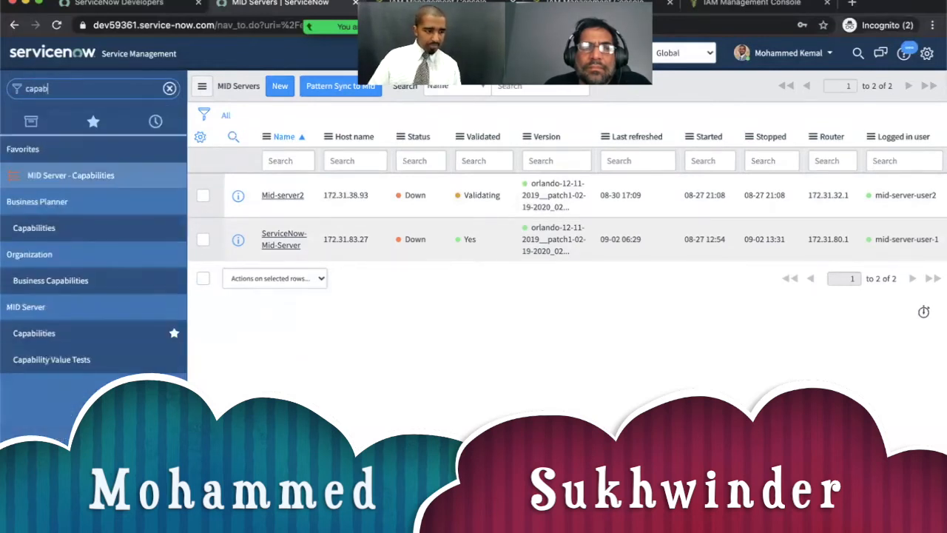
click(59, 175)
scroll(326, 369, down, 2)
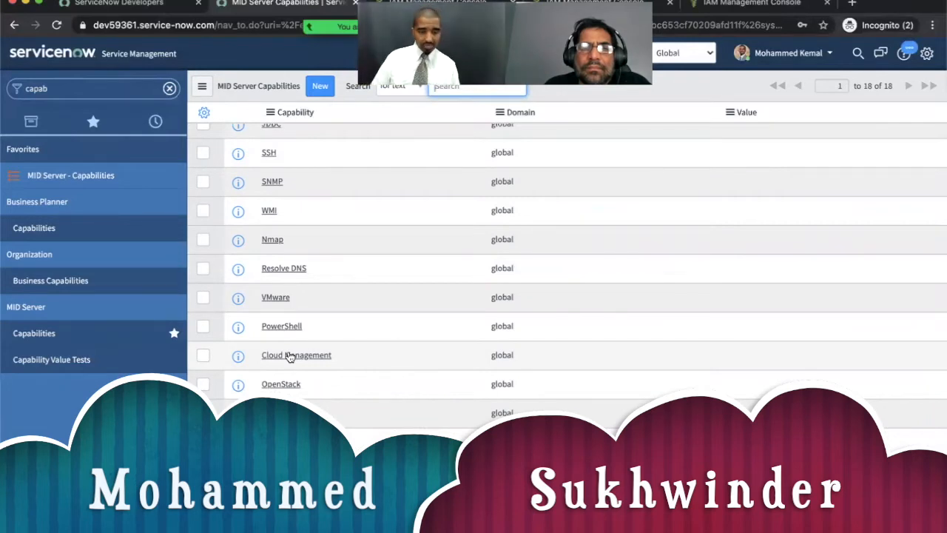
click(290, 356)
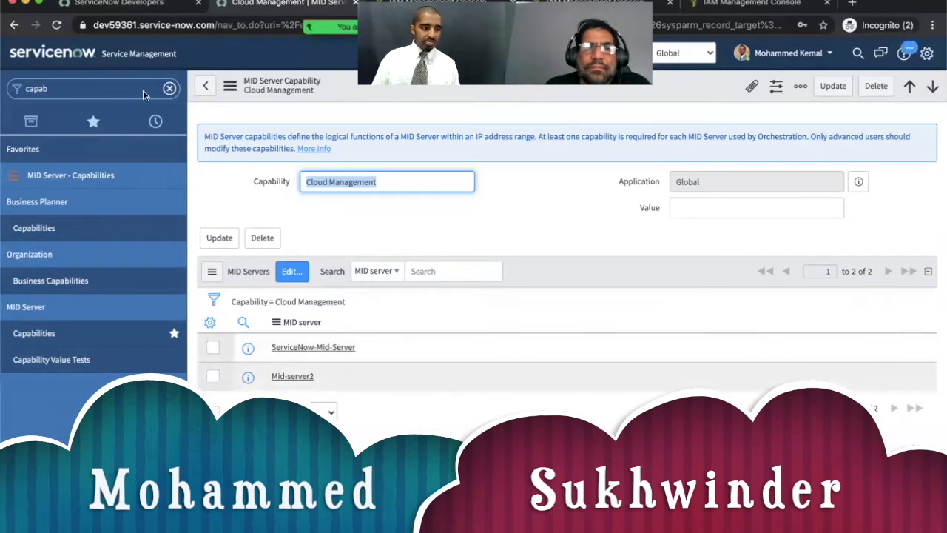
Filter the navigator for "cloud", list the Cloud Management service accounts and open the AWSDiscoveryServiceAccountMaster record
double_click(95, 88)
text(cloud)
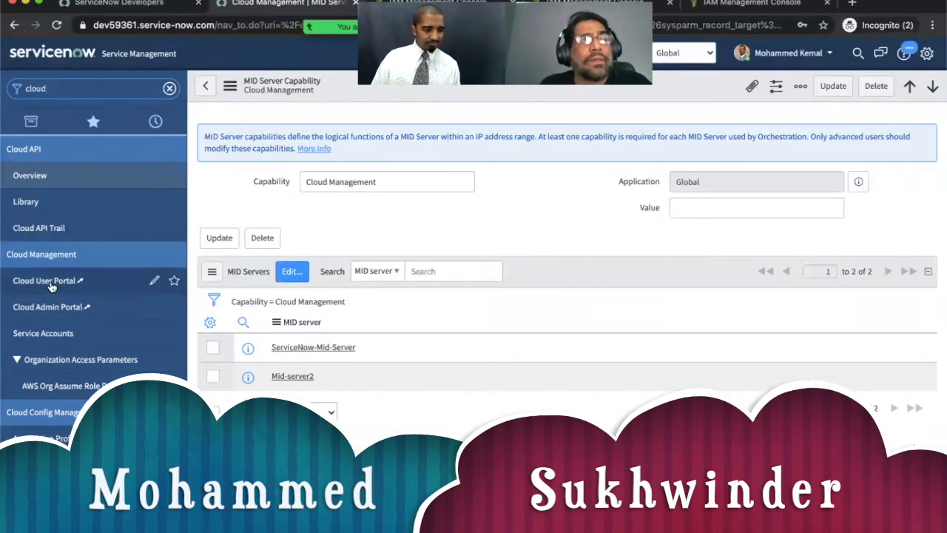
click(44, 334)
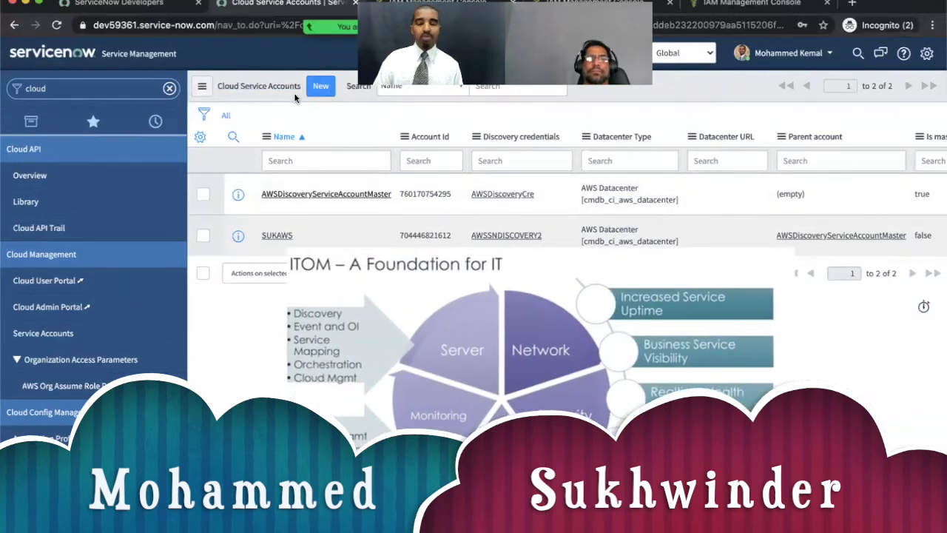
click(316, 194)
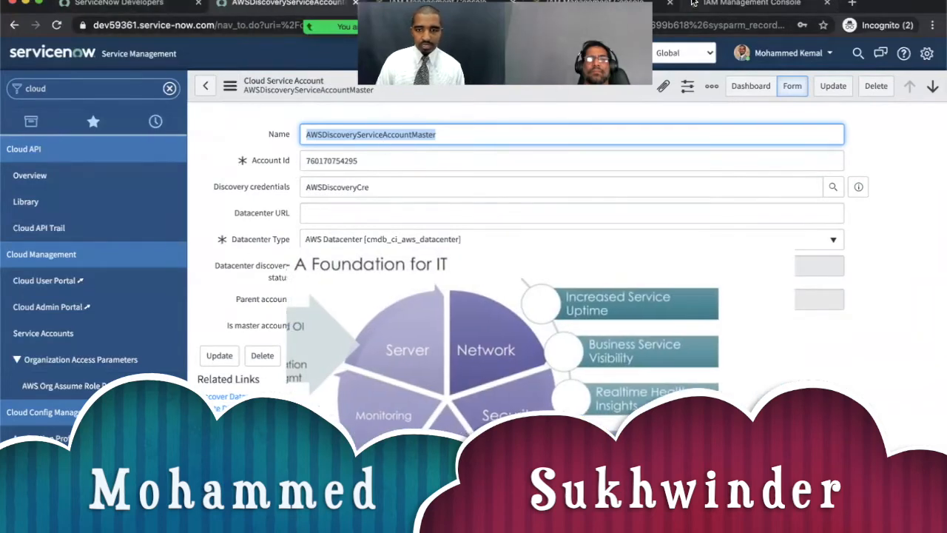
Switch to the AWS IAM console, show its account menu with the My Account entry, and return to the ServiceNow cloud service account record
click(728, 4)
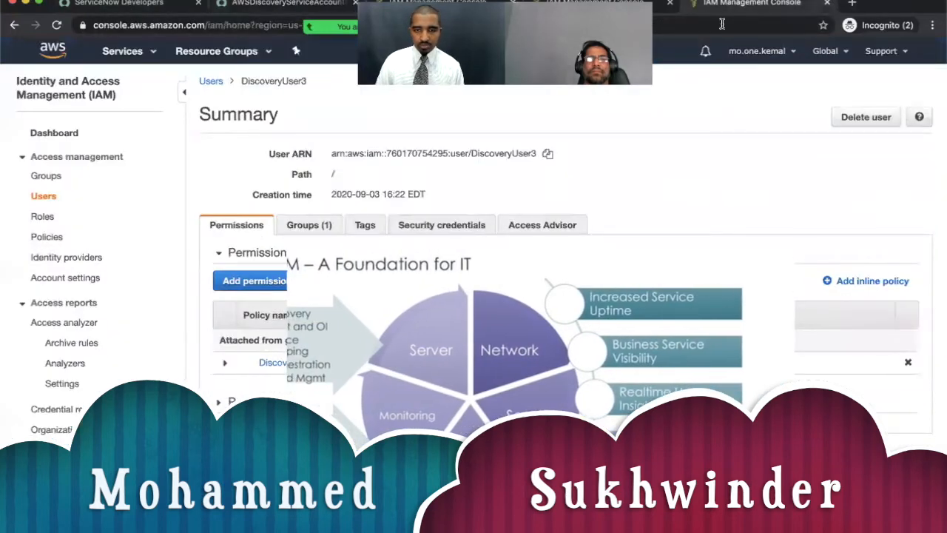
click(793, 52)
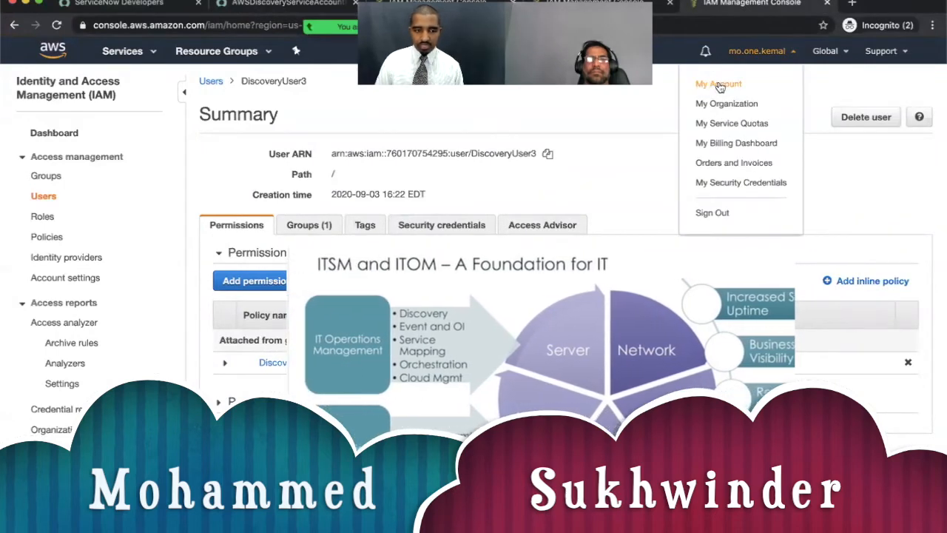
click(157, 6)
click(263, 6)
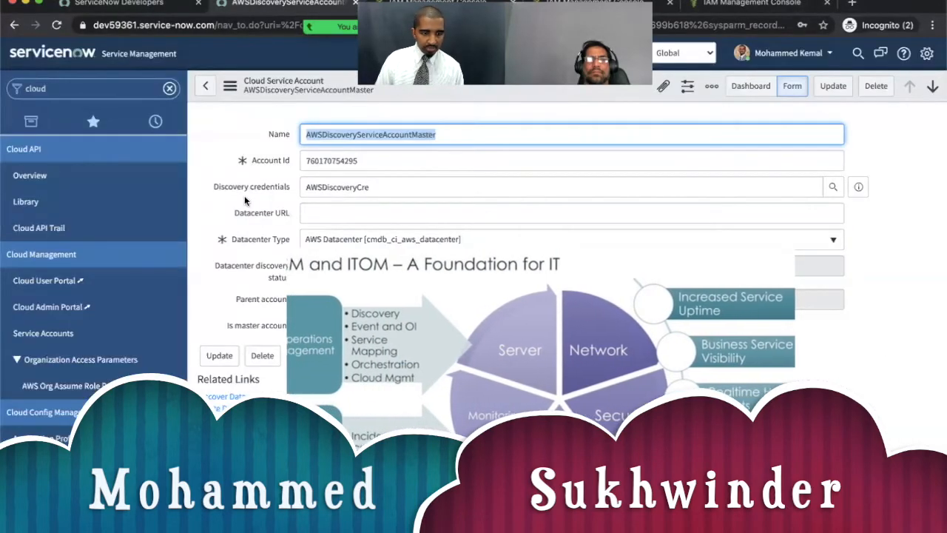
Look up the credentials available for the Discovery credentials field and close the lookup without choosing one
mouse_move(278, 138)
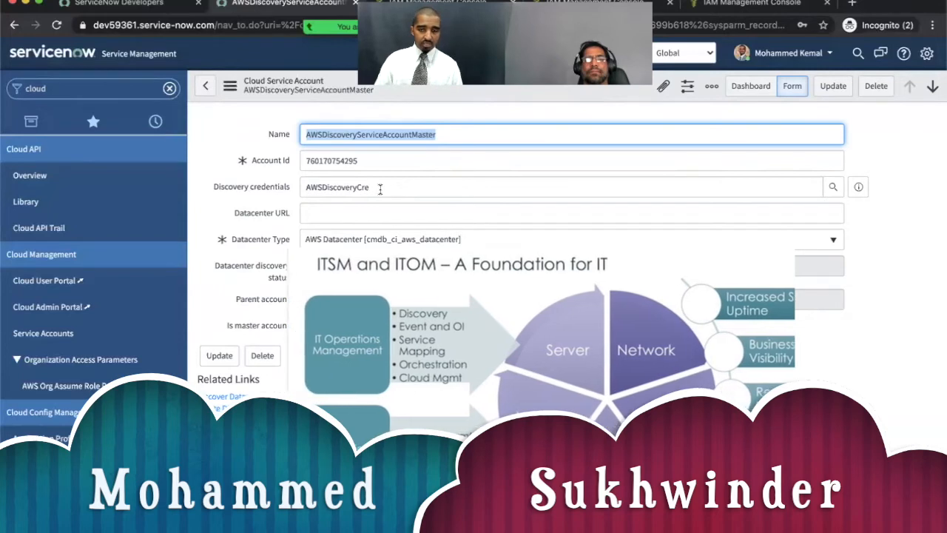
click(832, 189)
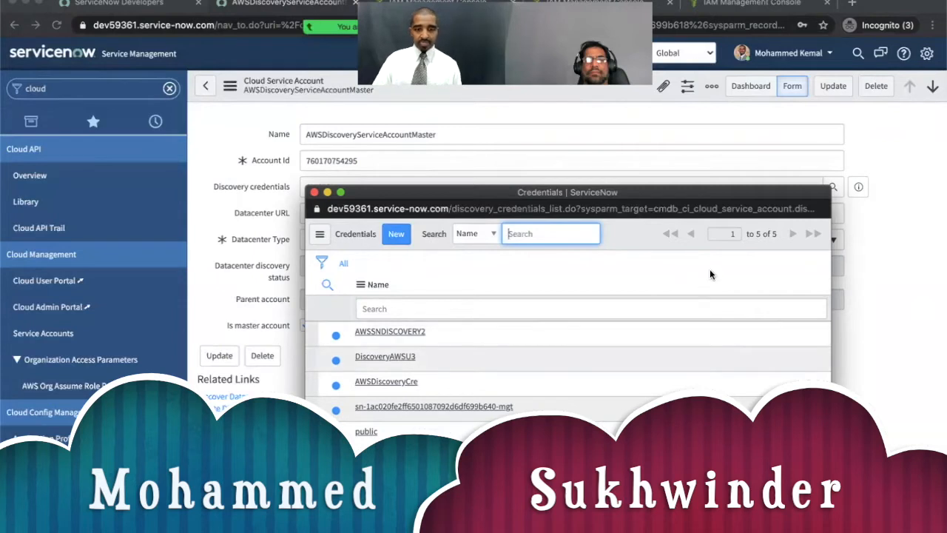
click(314, 192)
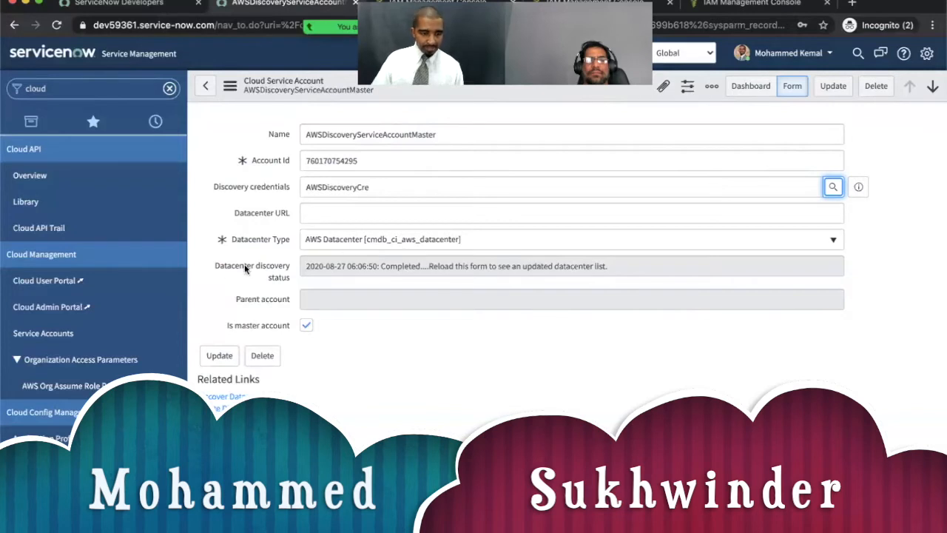
Review the service account's datacenter discovery status, master account setting and related links, down to its Logical Datacenters list
mouse_move(271, 275)
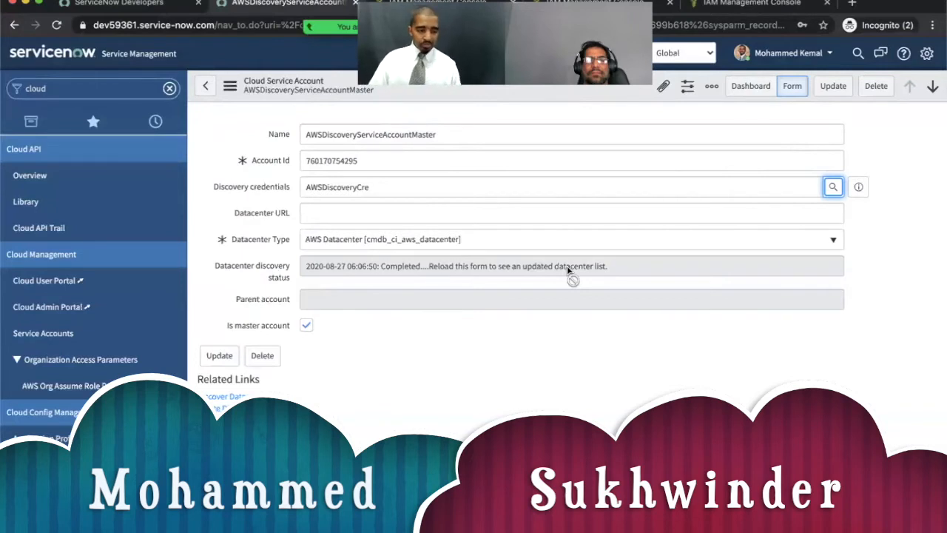
scroll(469, 358, down, 1)
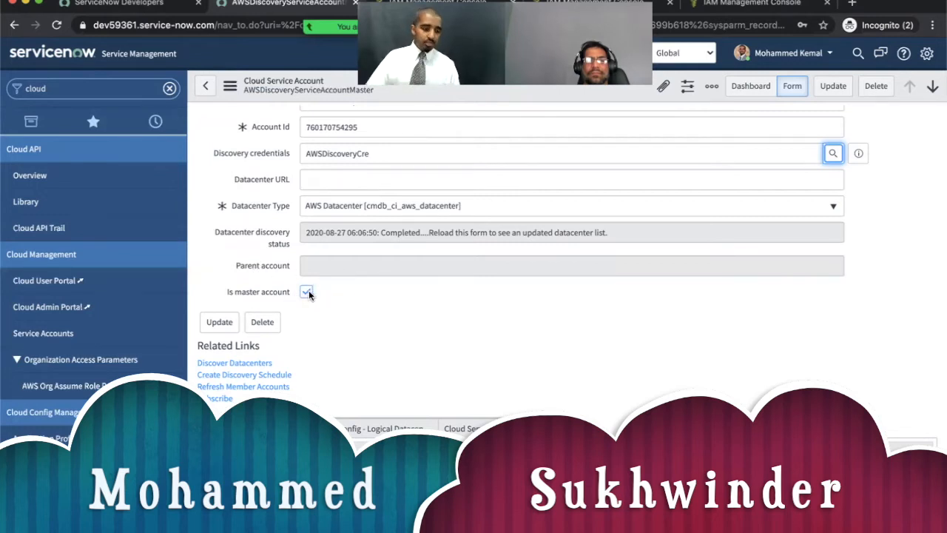
scroll(308, 290, down, 3)
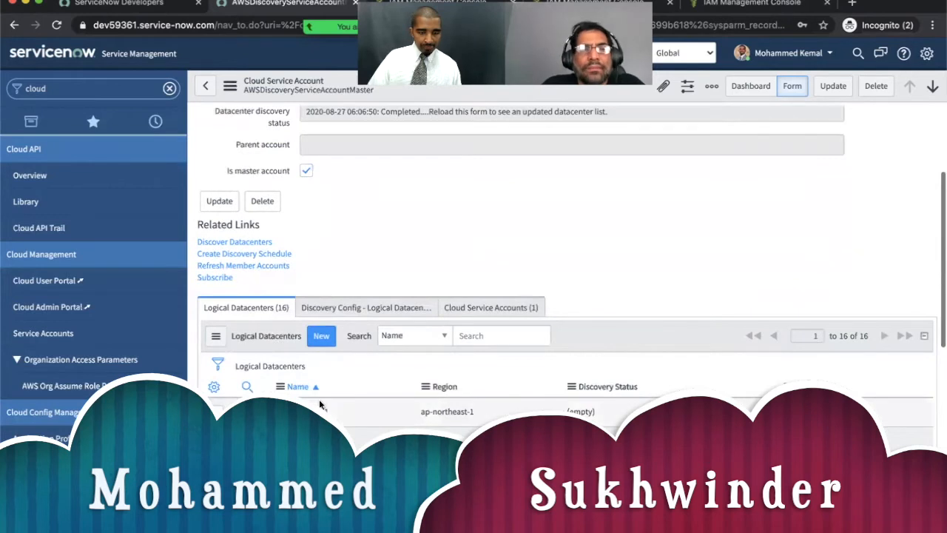
scroll(319, 405, down, 2)
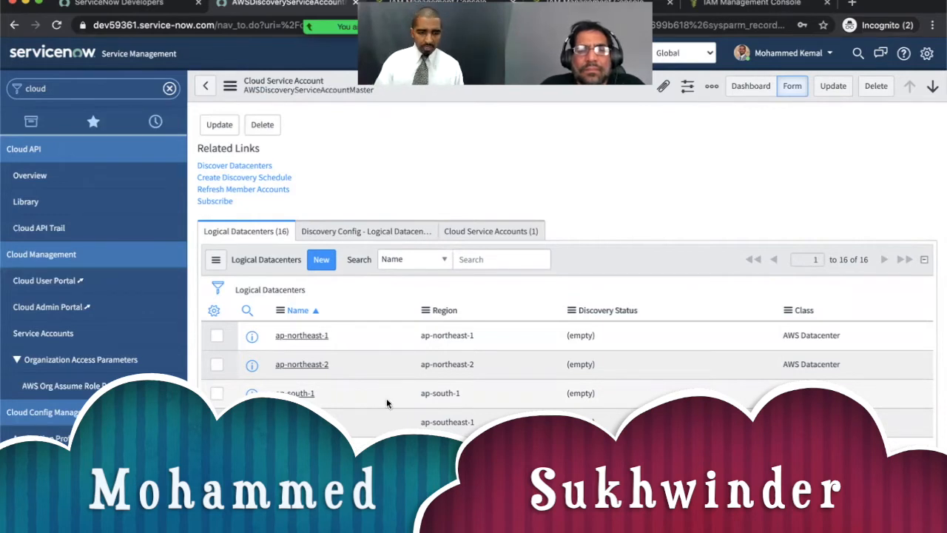
scroll(386, 400, down, 1)
scroll(386, 399, down, 2)
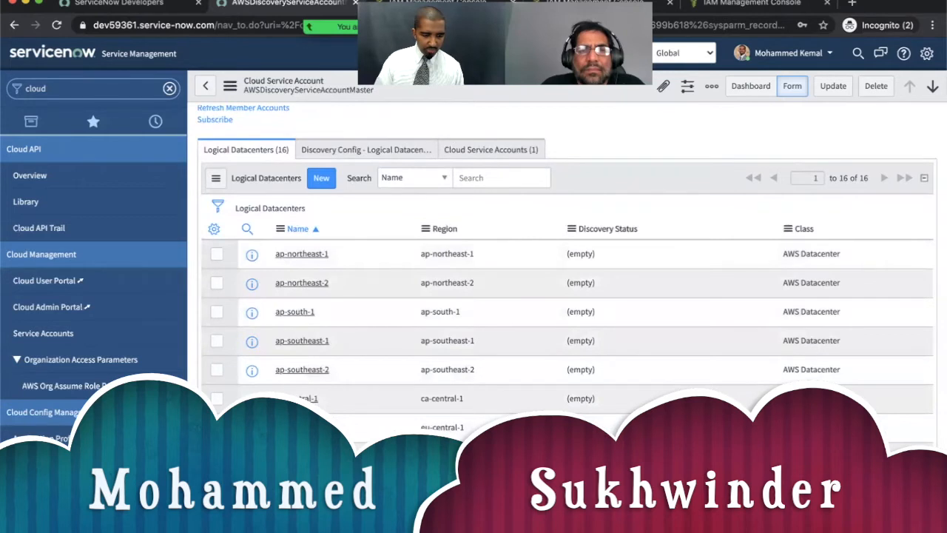
key(super+Tab)
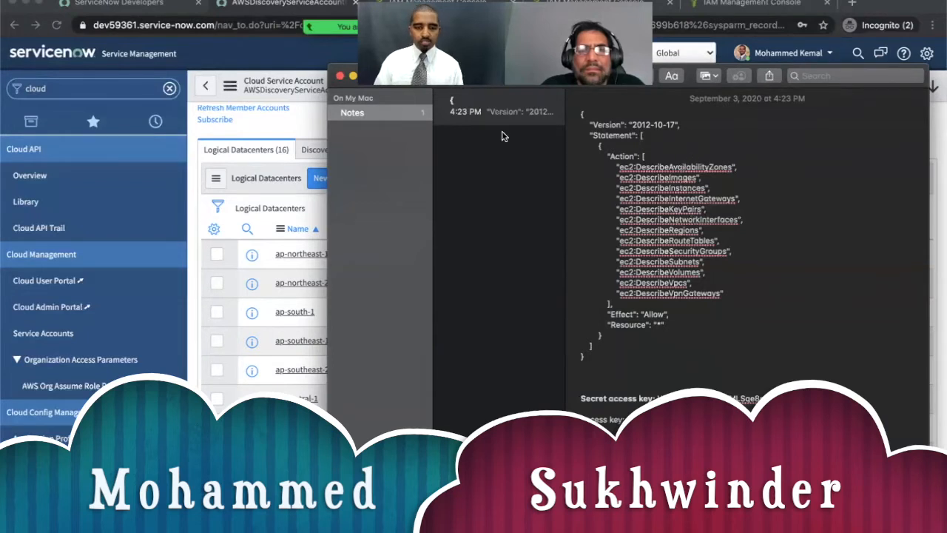
click(352, 76)
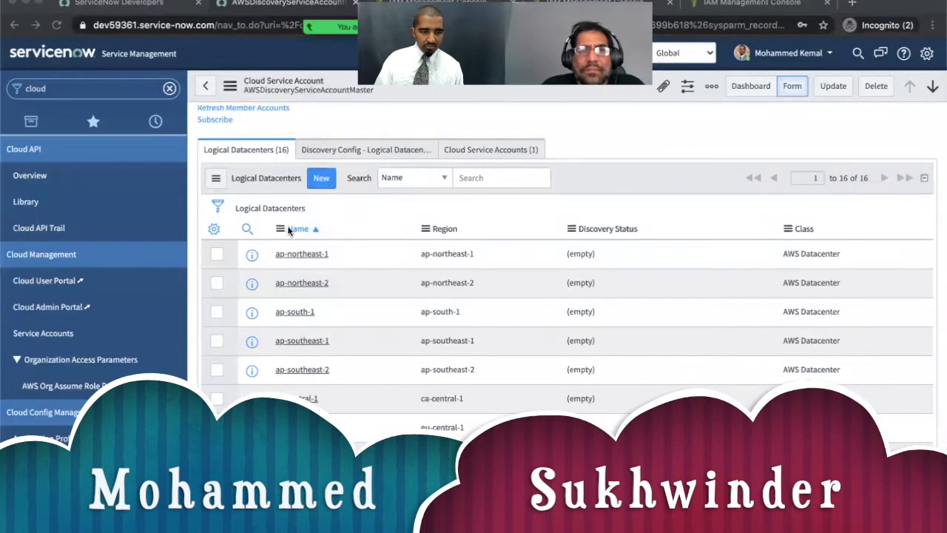
Examine the region, discovery status and class of the listed logical datacenters, and return to the service account's main fields
scroll(437, 307, down, 1)
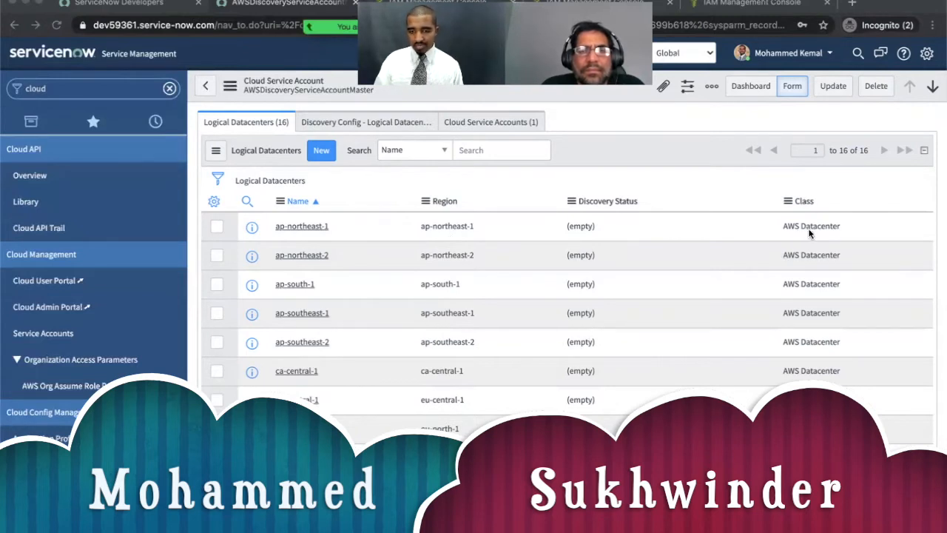
scroll(799, 325, down, 1)
scroll(798, 325, down, 1)
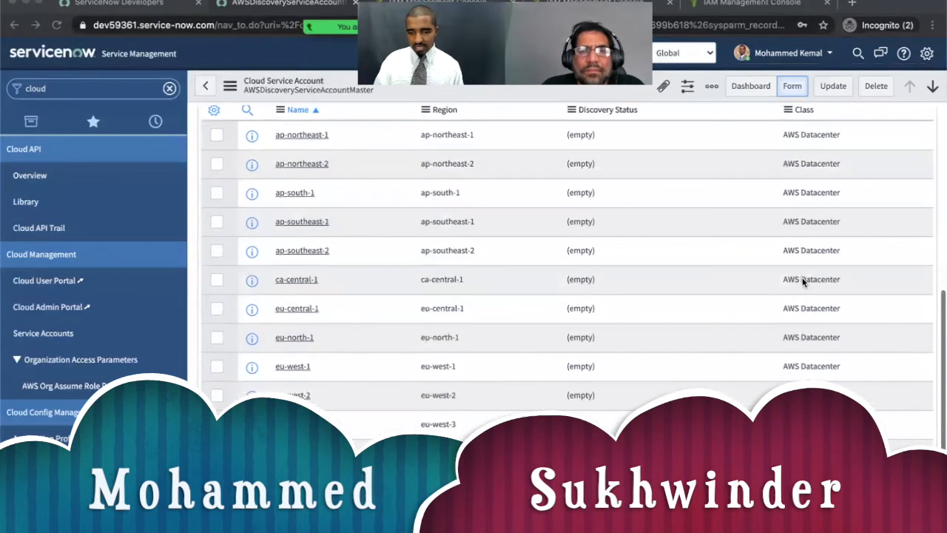
right_click(801, 278)
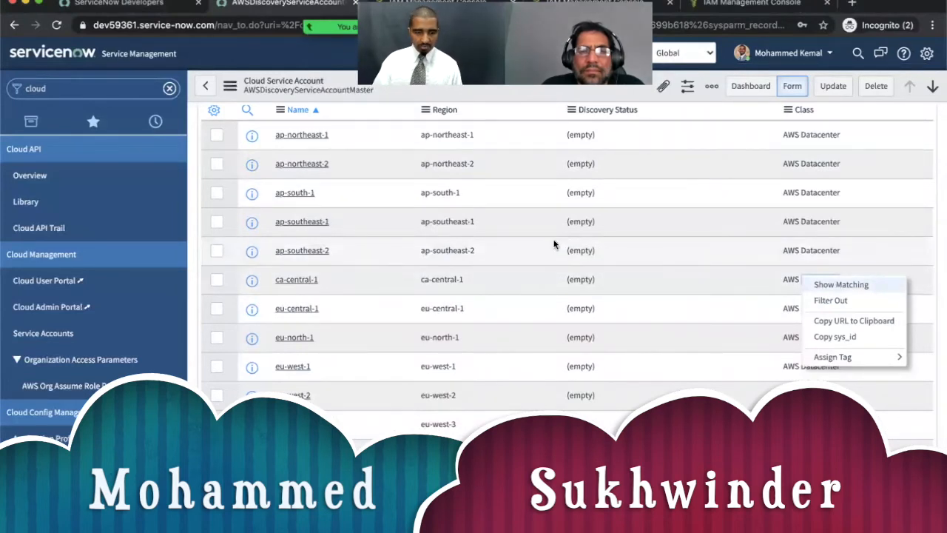
scroll(555, 245, down, 3)
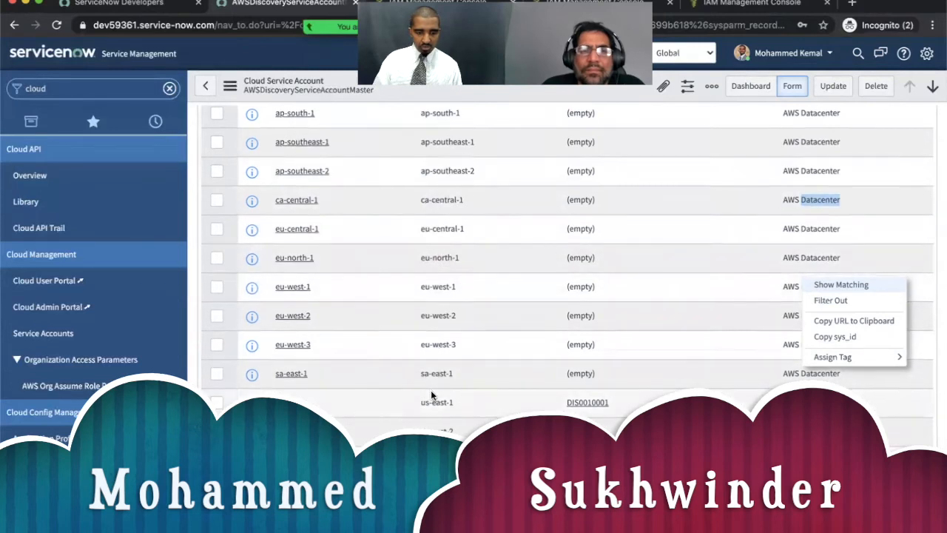
scroll(430, 390, down, 1)
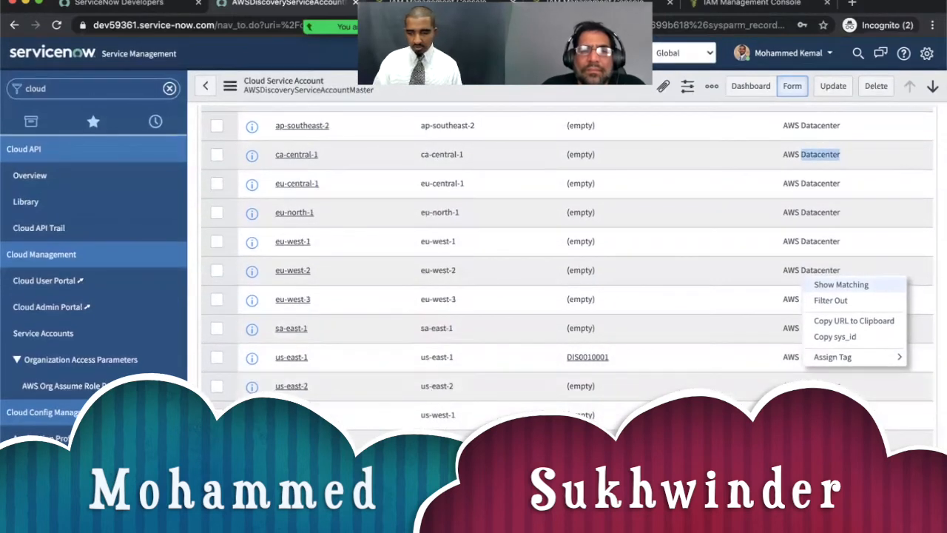
scroll(517, 303, up, 1)
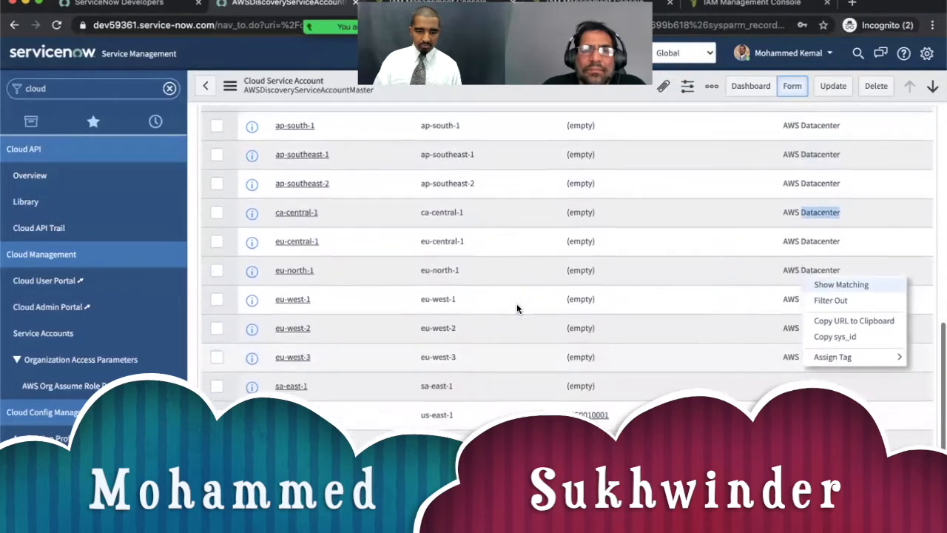
scroll(516, 303, down, 1)
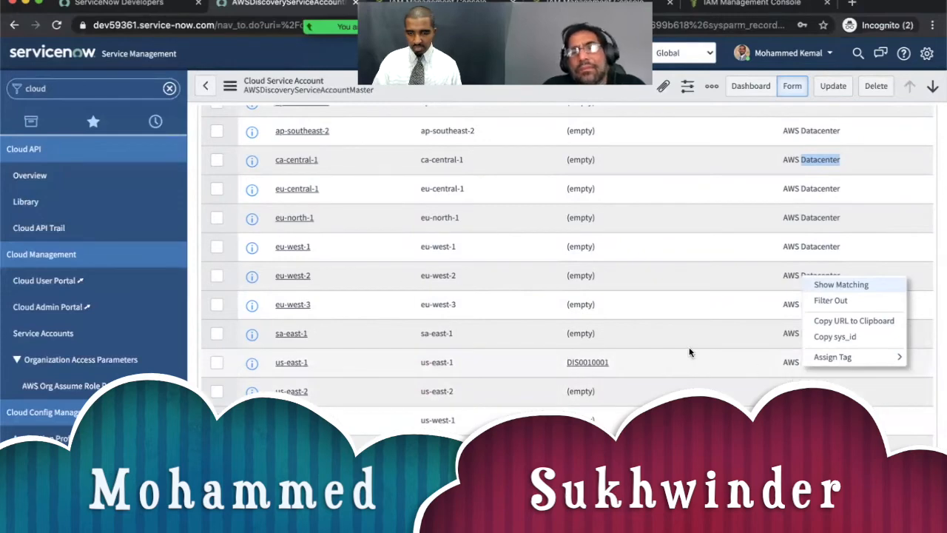
scroll(695, 351, up, 10)
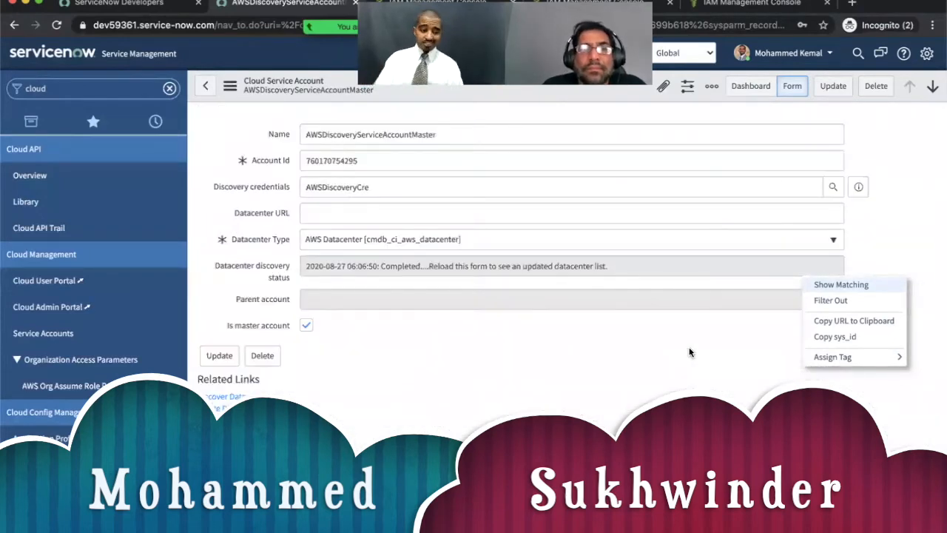